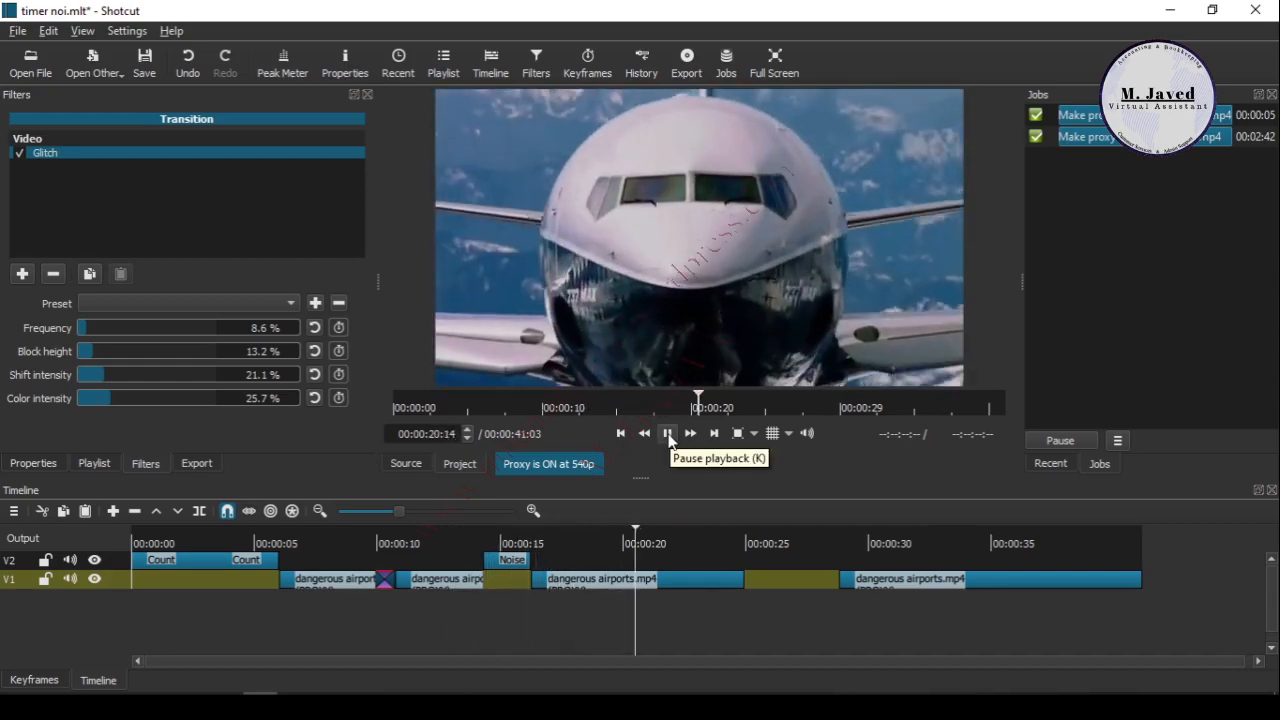
pyautogui.click(668, 433)
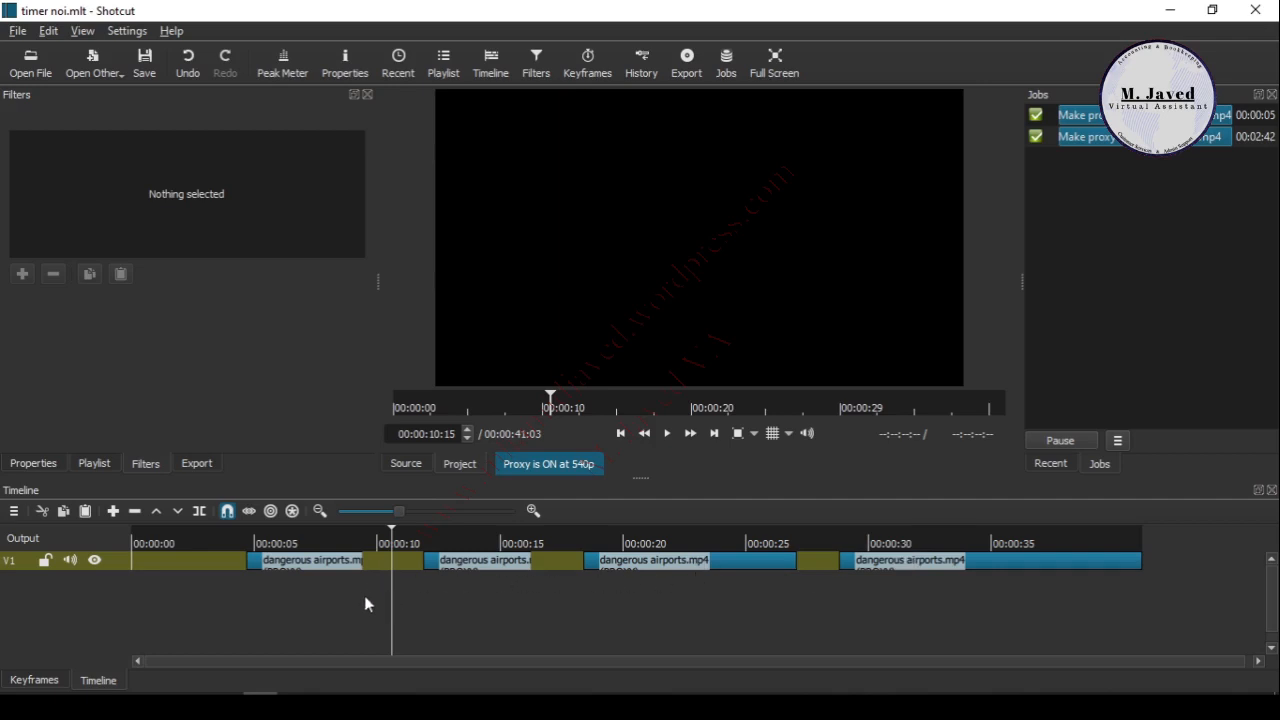
pyautogui.click(383, 549)
pyautogui.click(400, 559)
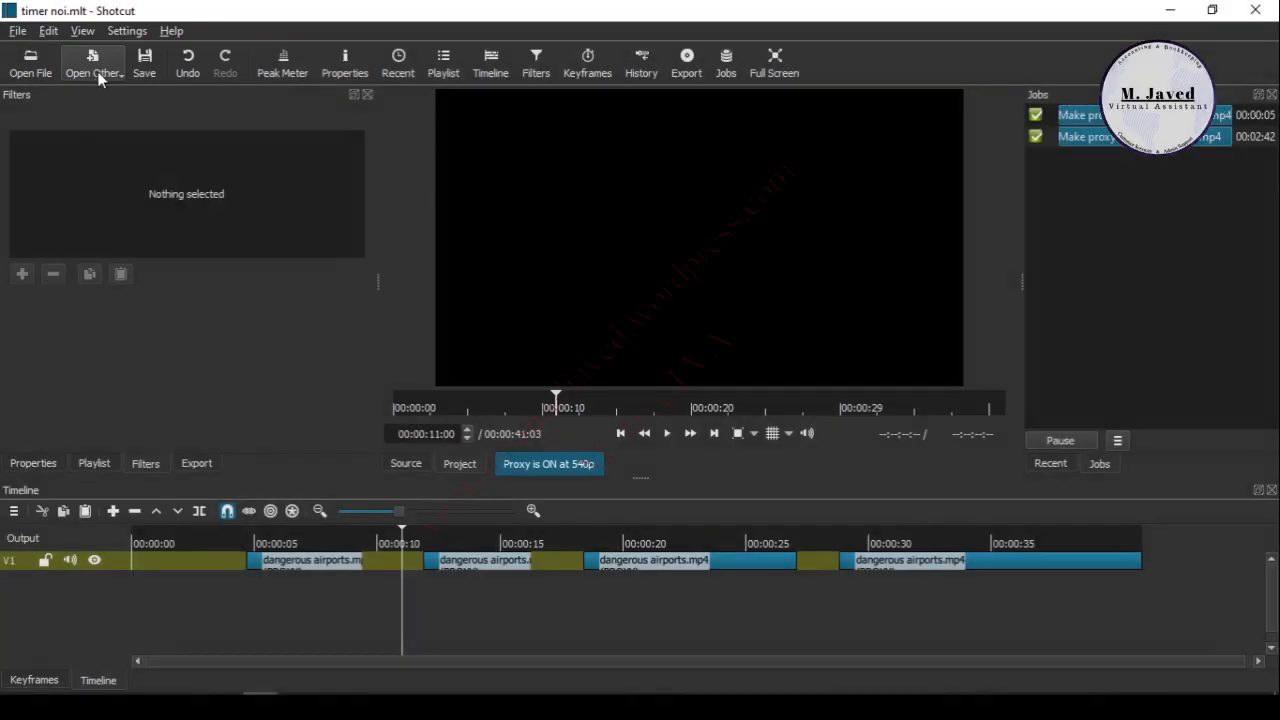
# Generate a Count clip counting down in seconds, with 2-Pop sound, Clock background, Drop Frame on and a duration of 00:00:06:00.
pyautogui.click(92, 65)
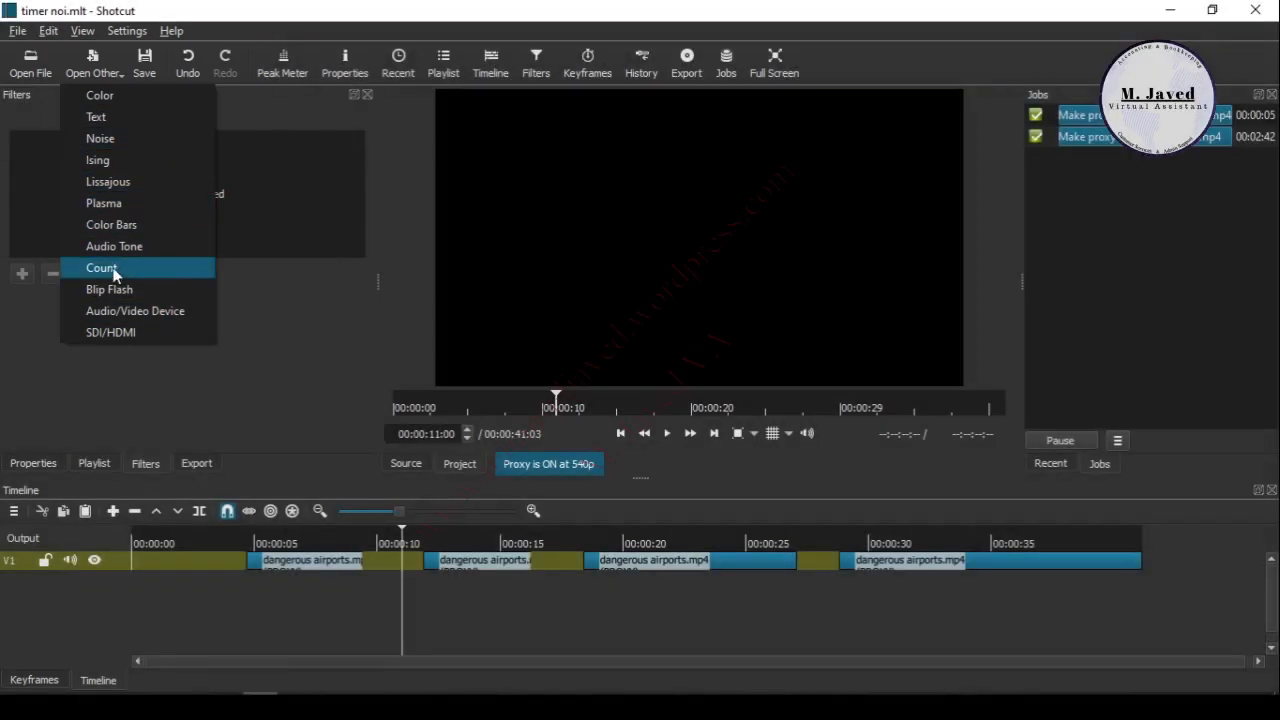
pyautogui.click(166, 270)
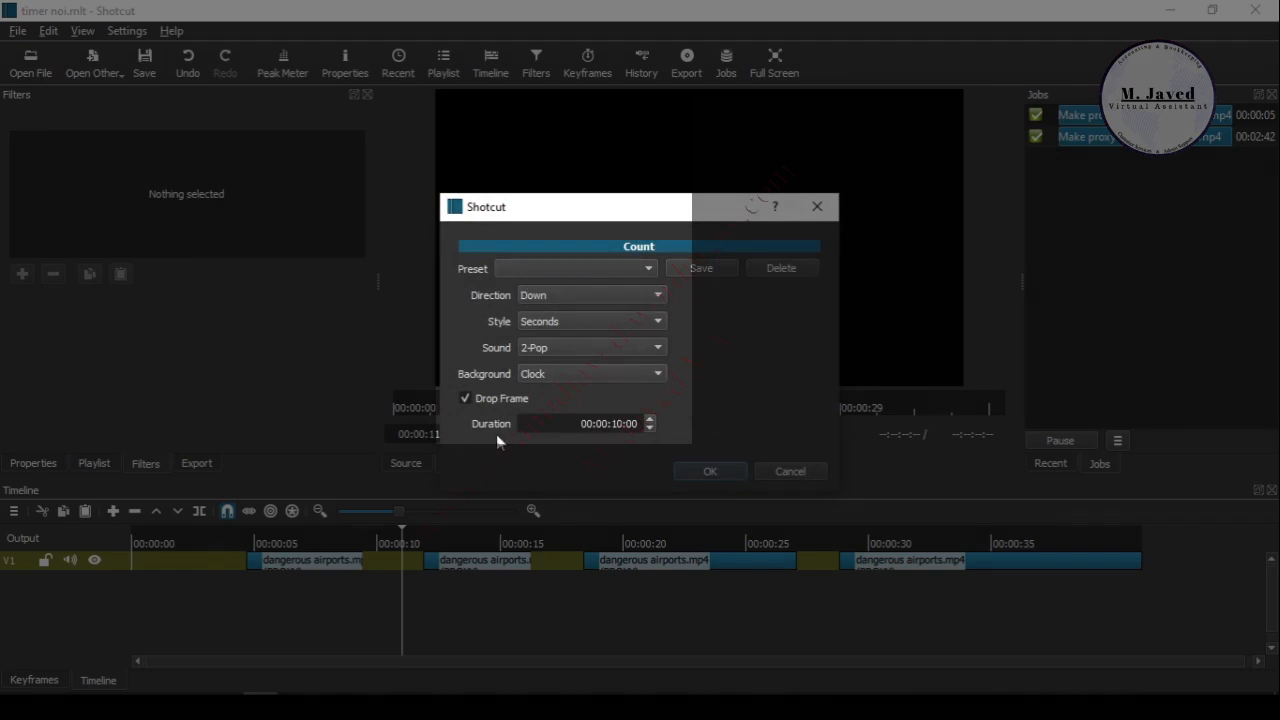
pyautogui.click(649, 427)
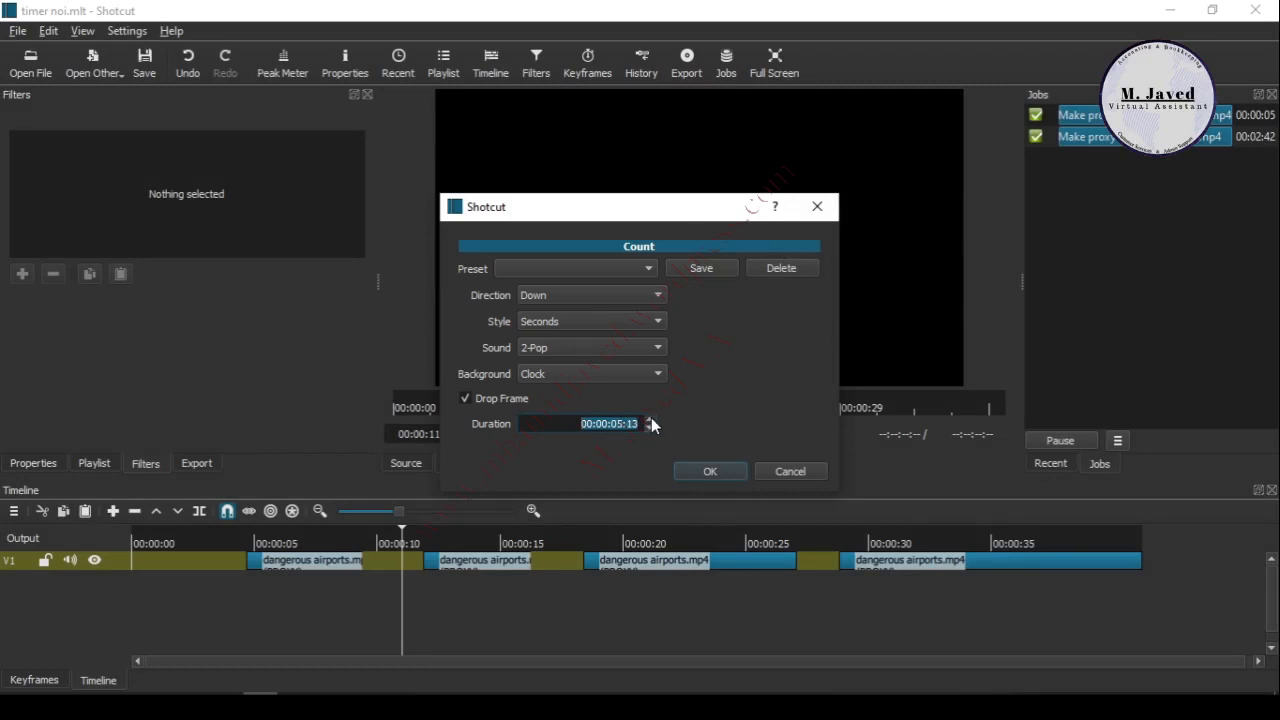
pyautogui.click(650, 428)
pyautogui.click(583, 374)
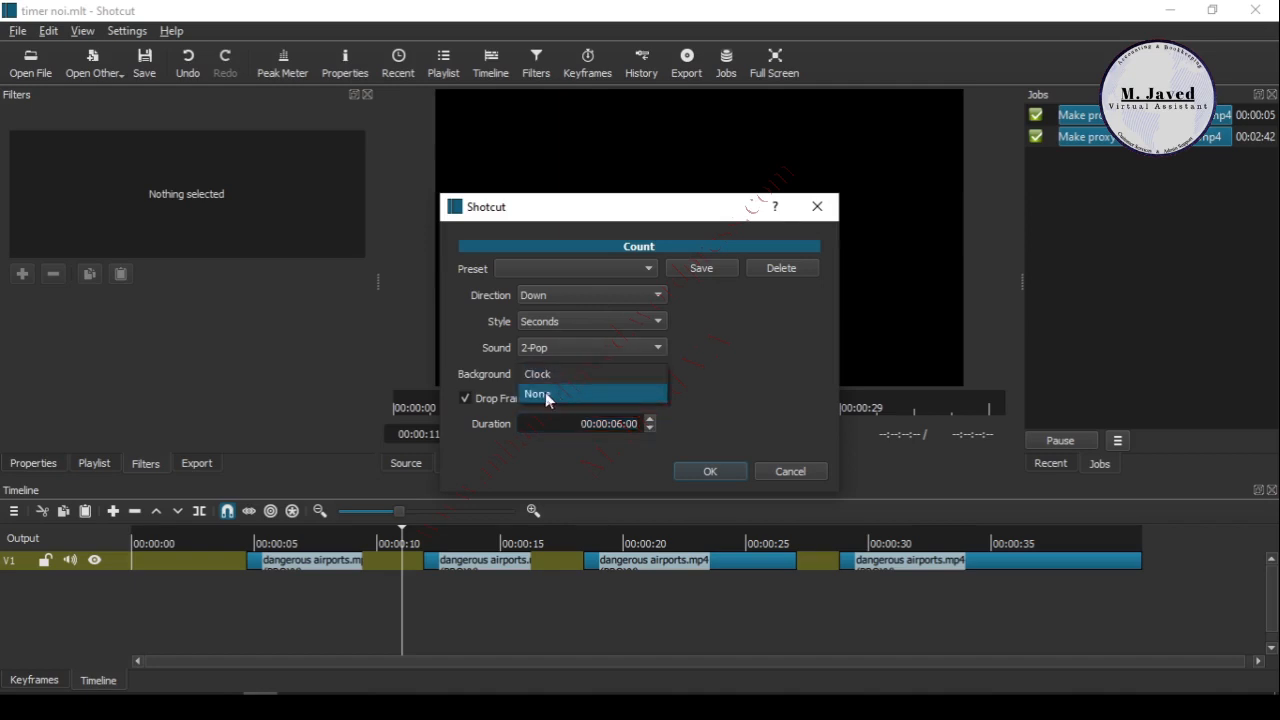
pyautogui.click(577, 373)
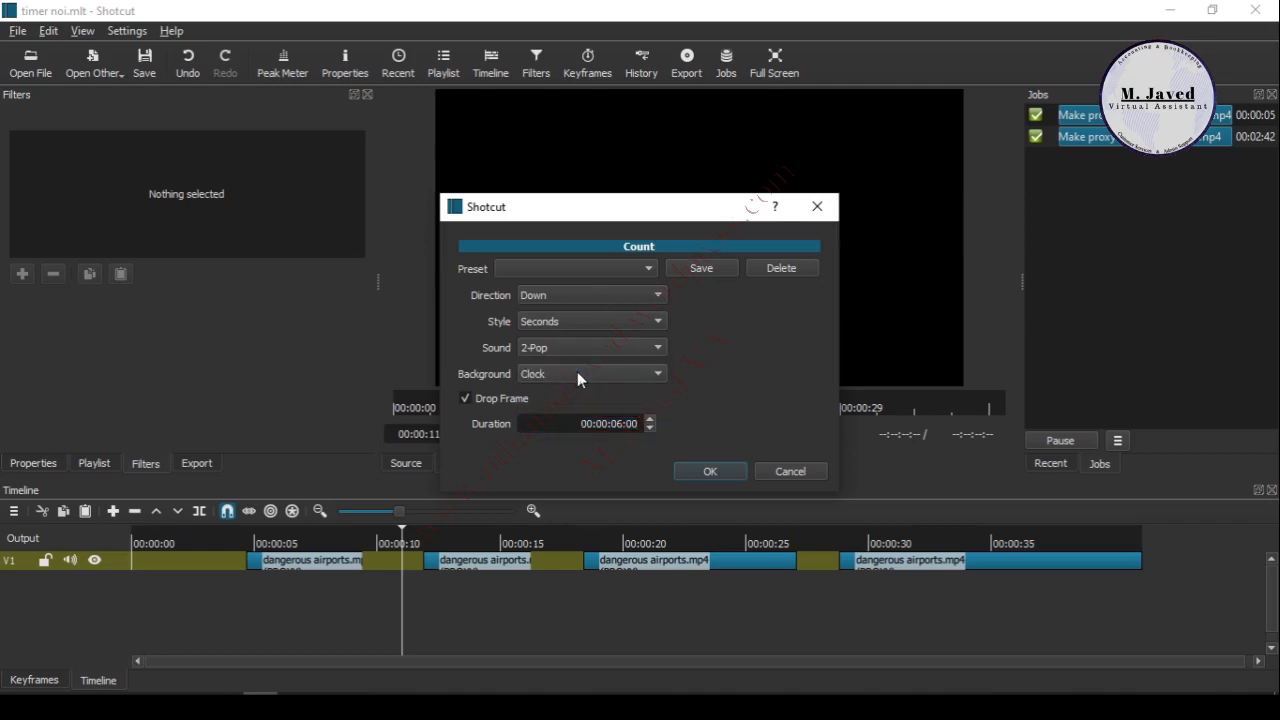
pyautogui.click(545, 296)
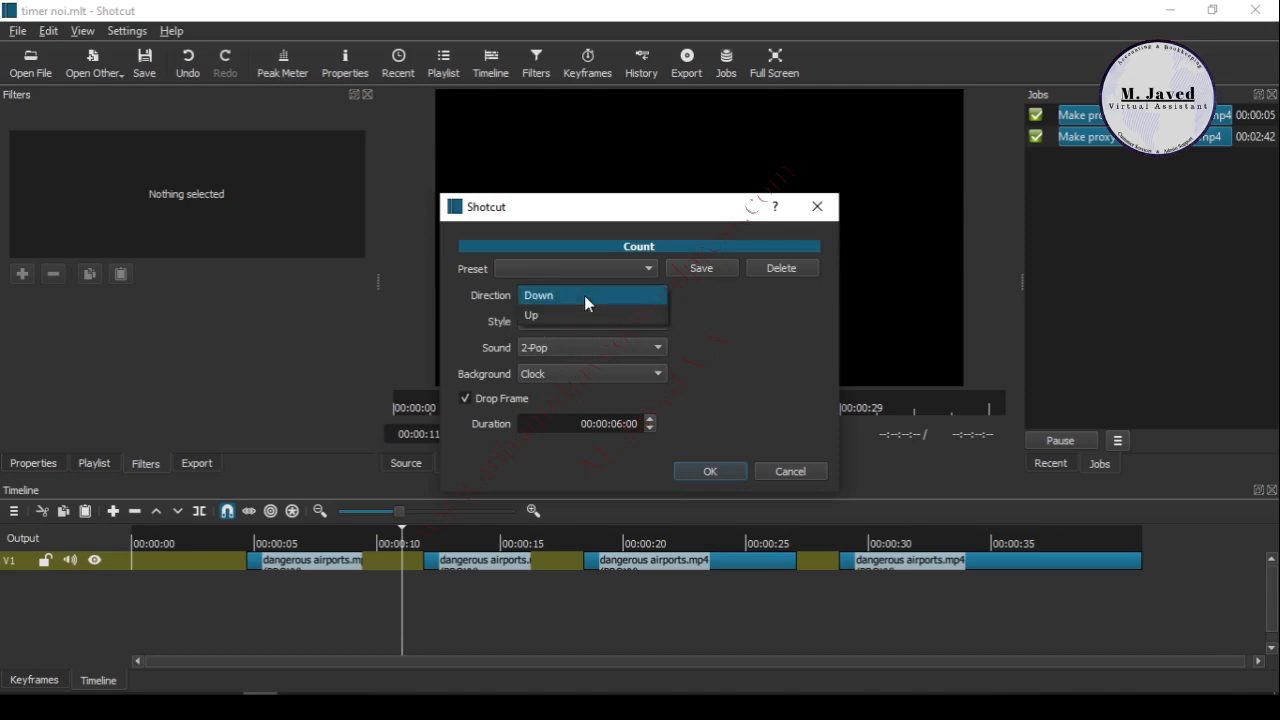
pyautogui.click(742, 328)
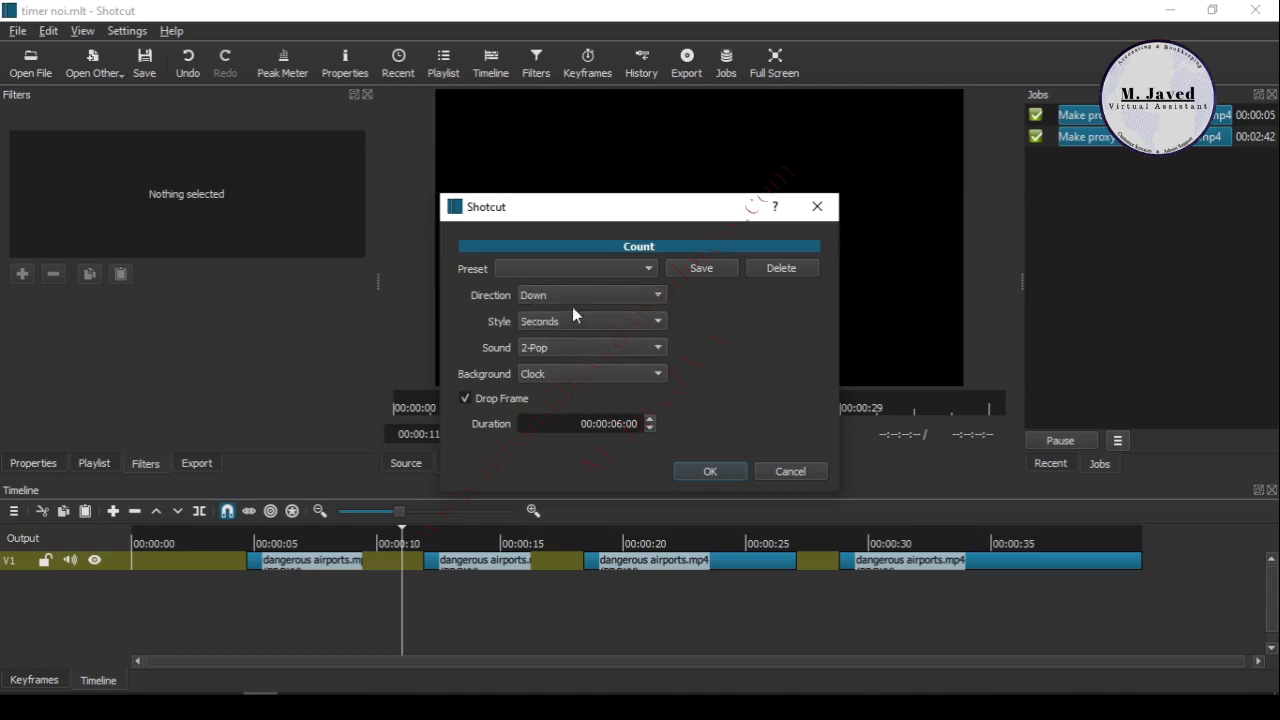
pyautogui.click(703, 471)
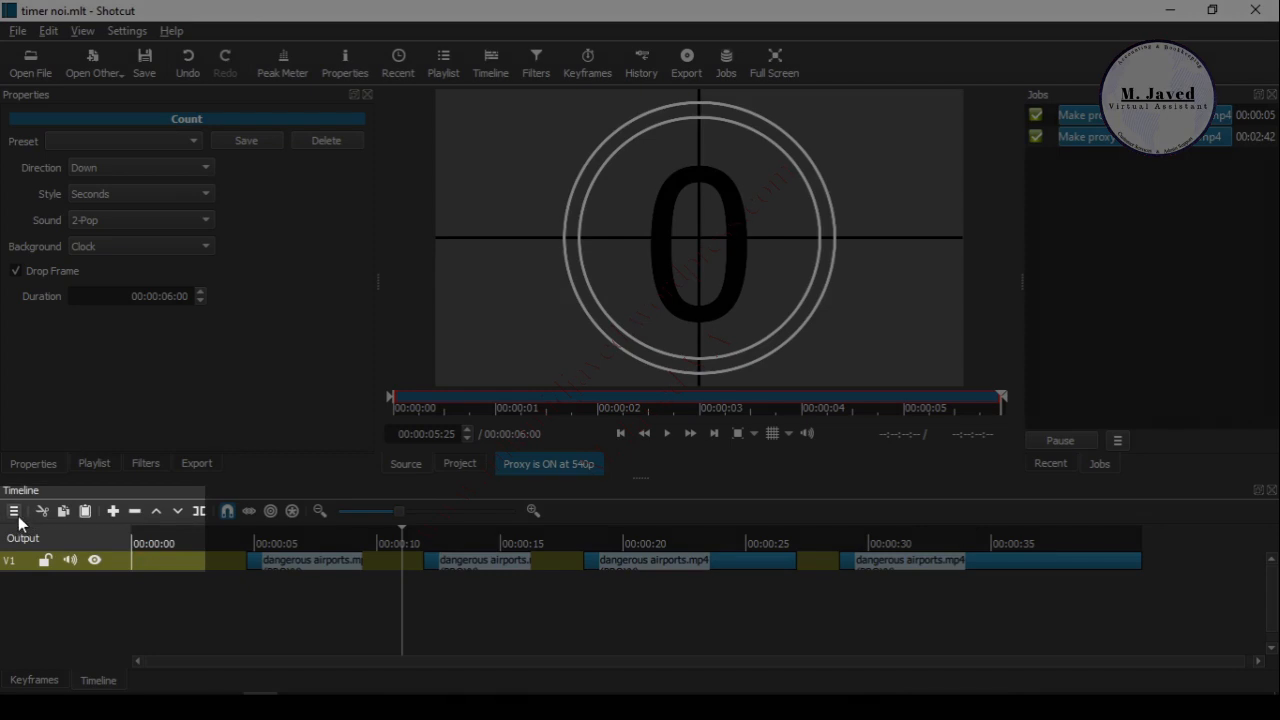
# Add a second video track, place the Count clip on it, and remove the gap before it so it starts at zero.
pyautogui.click(14, 511)
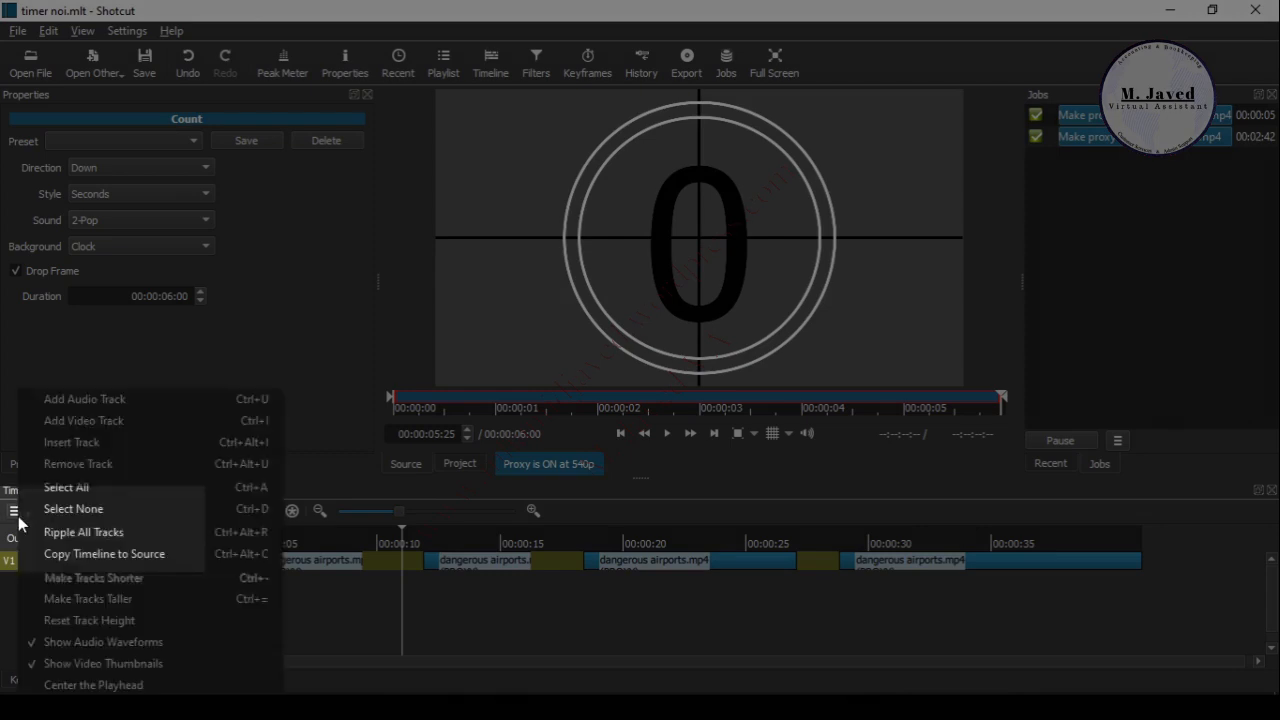
pyautogui.click(162, 421)
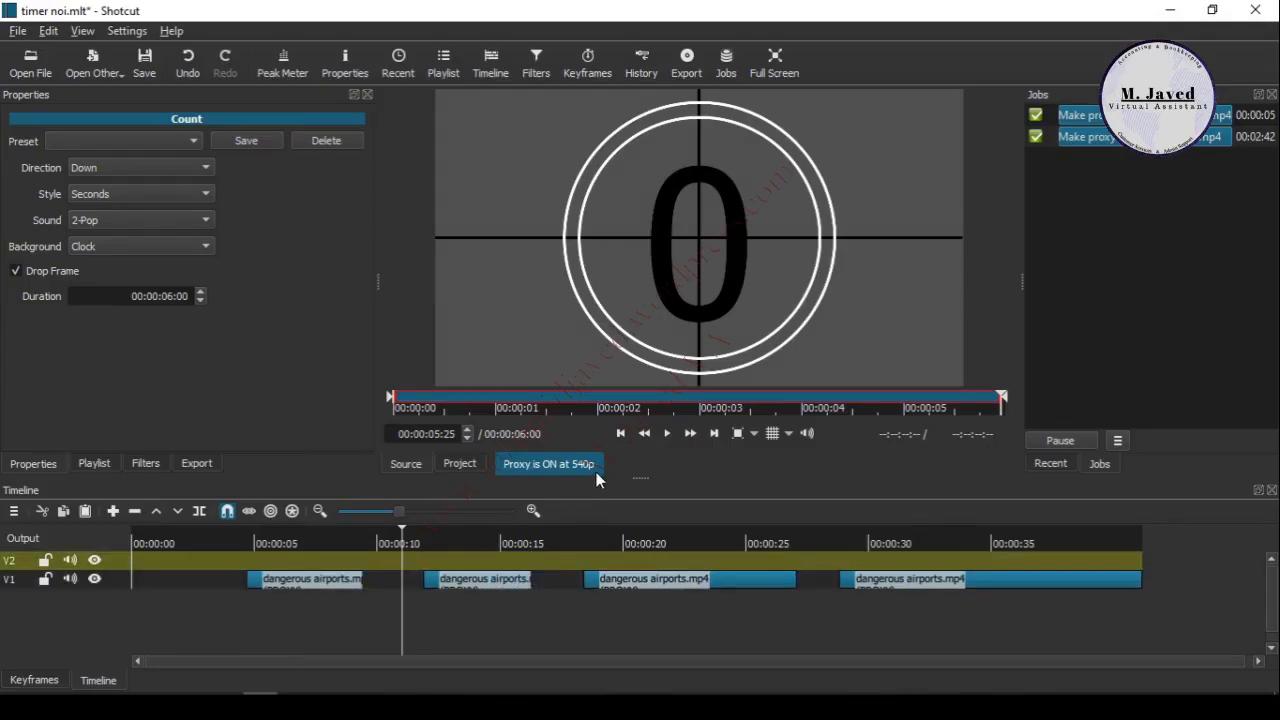
pyautogui.moveTo(671, 271); pyautogui.dragTo(577, 566)
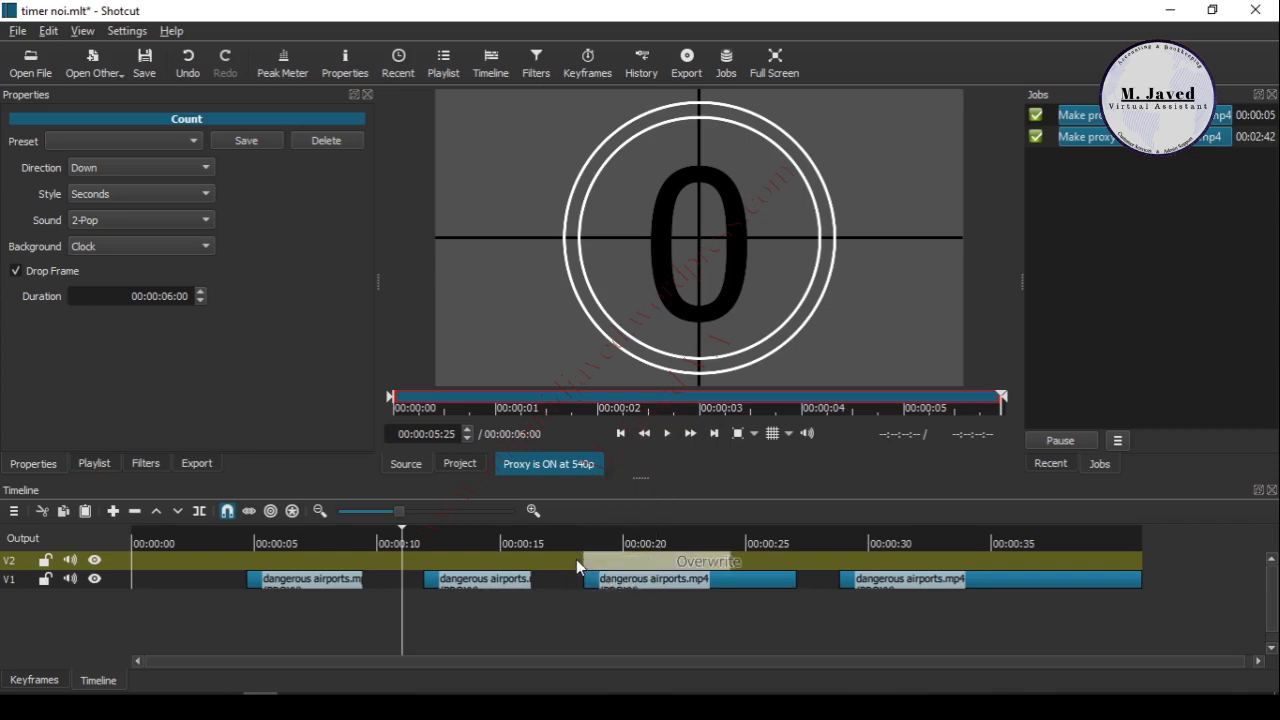
pyautogui.rightClick(376, 565)
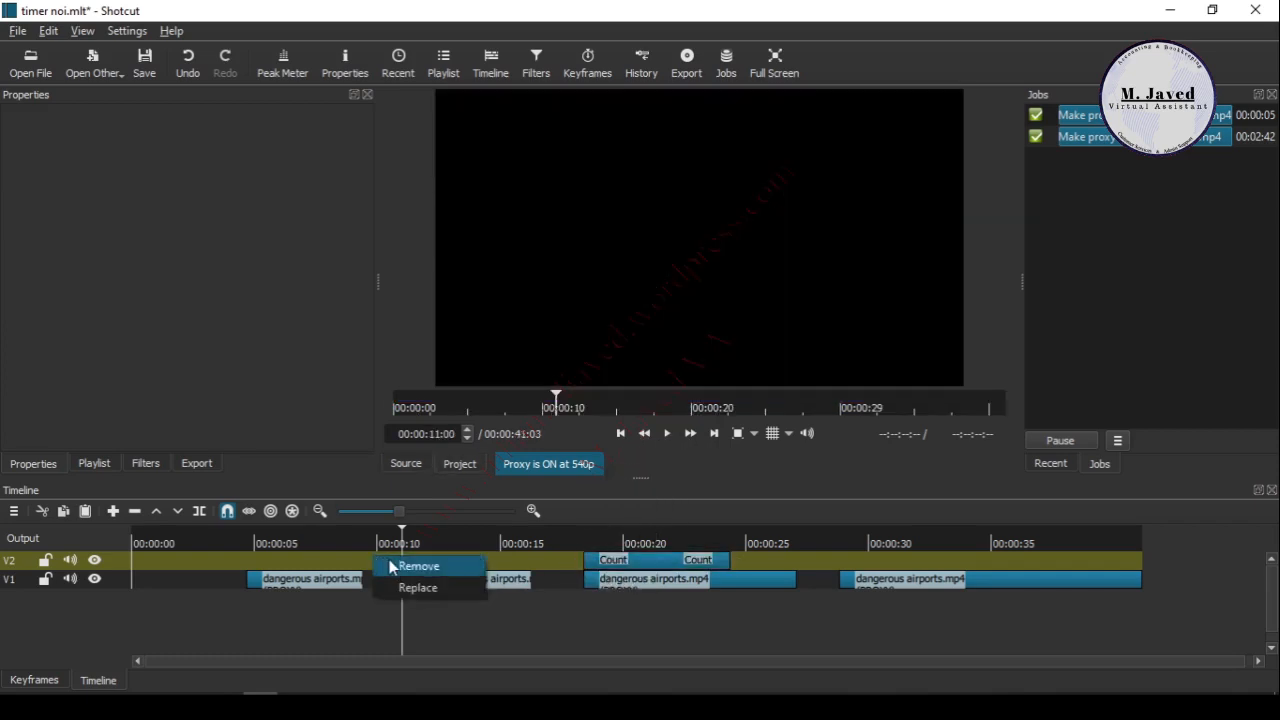
pyautogui.click(391, 566)
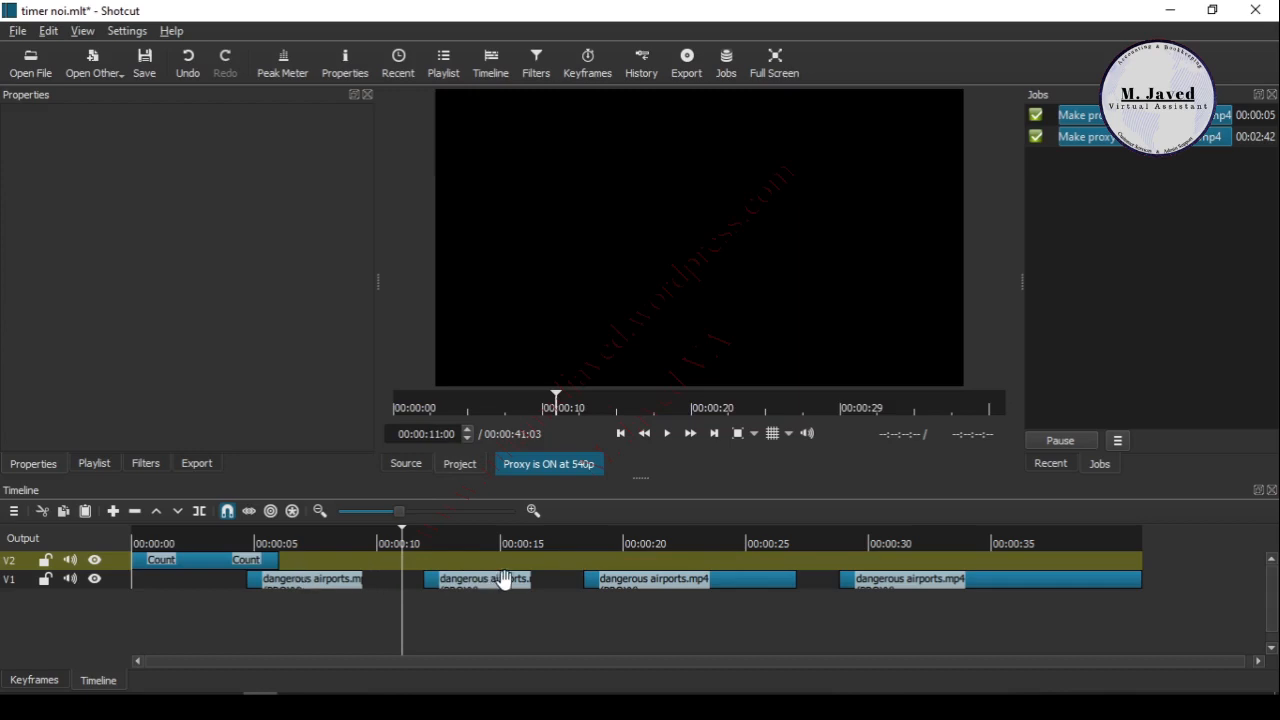
# Shift the first two airport clips on V1 later so the first one starts where the Count clip ends.
pyautogui.moveTo(527, 584); pyautogui.dragTo(541, 583)
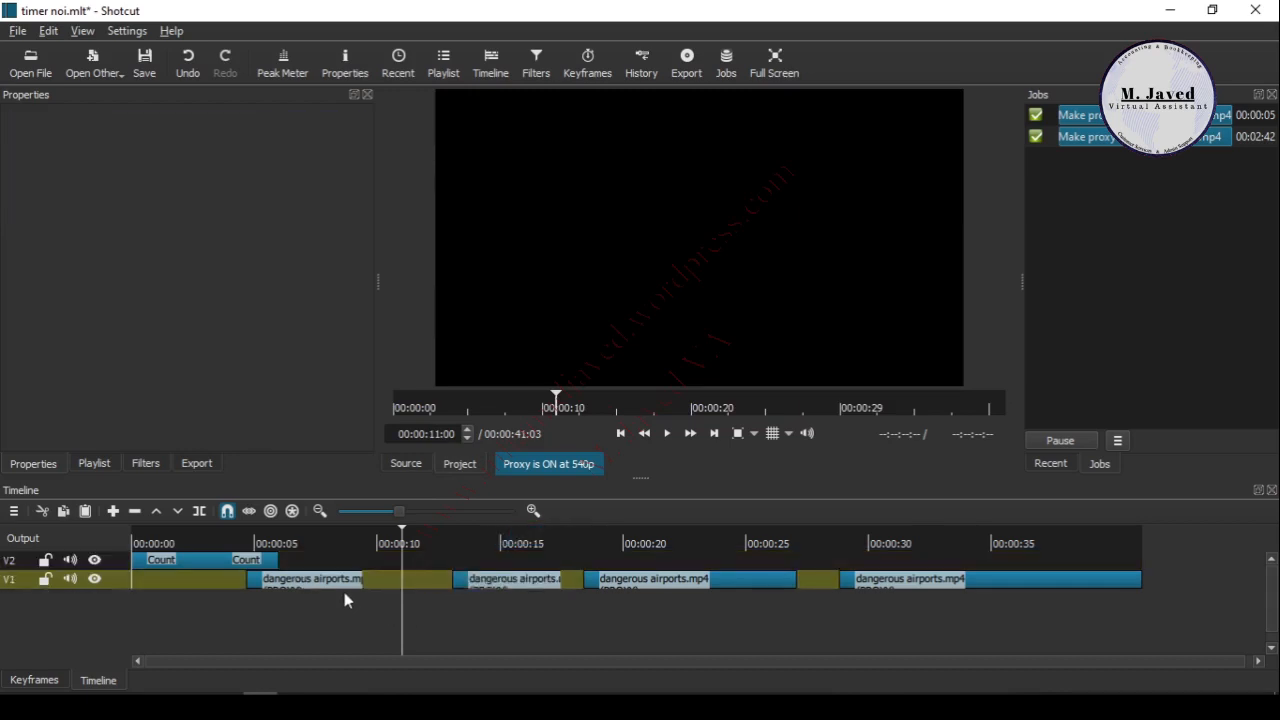
pyautogui.moveTo(310, 580); pyautogui.dragTo(340, 588)
pyautogui.moveTo(263, 589); pyautogui.dragTo(232, 592)
pyautogui.click(565, 540)
pyautogui.moveTo(323, 594); pyautogui.dragTo(341, 589)
# Play the timeline from the beginning to review the countdown leading into the first airport clip.
pyautogui.click(621, 433)
pyautogui.click(621, 433)
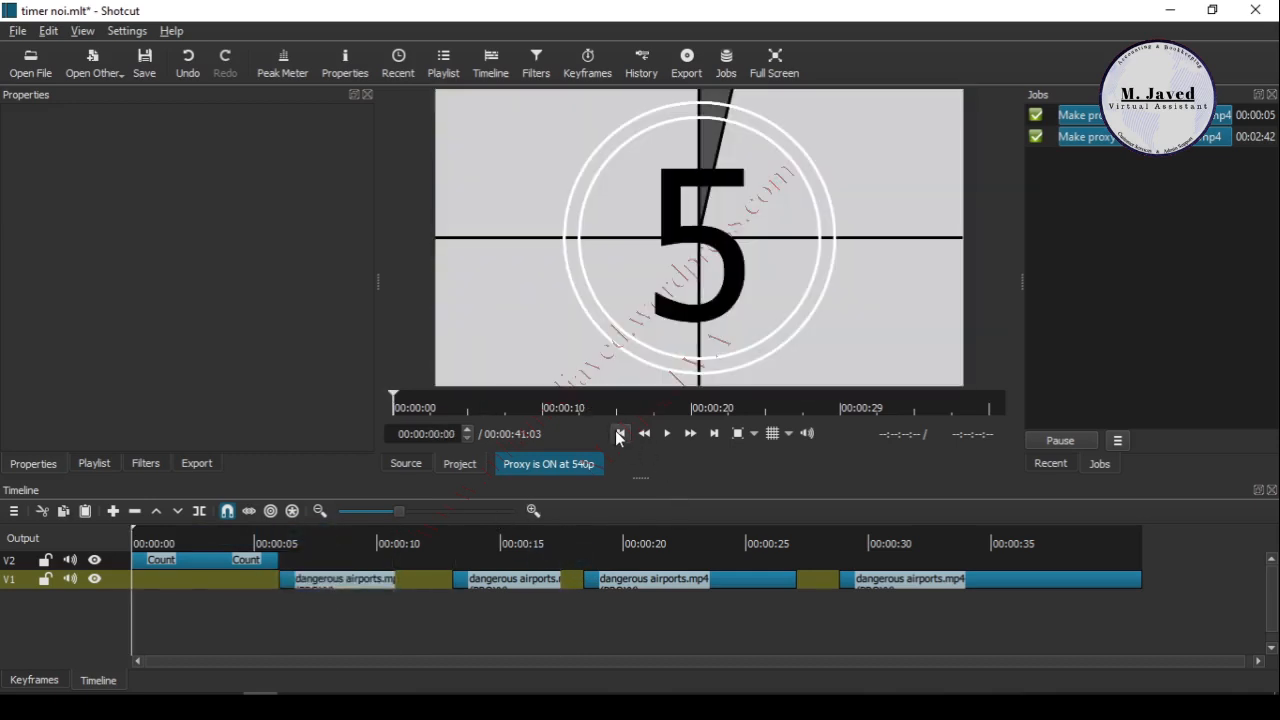
pyautogui.click(667, 433)
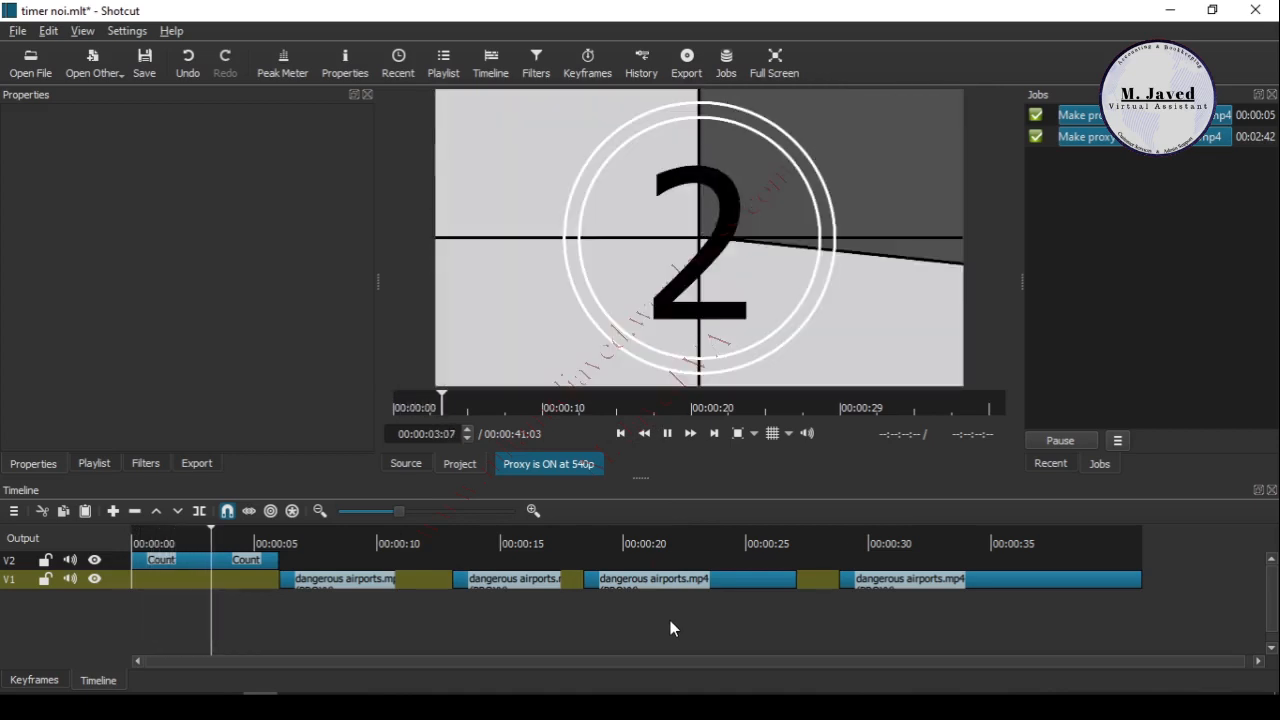
pyautogui.click(668, 435)
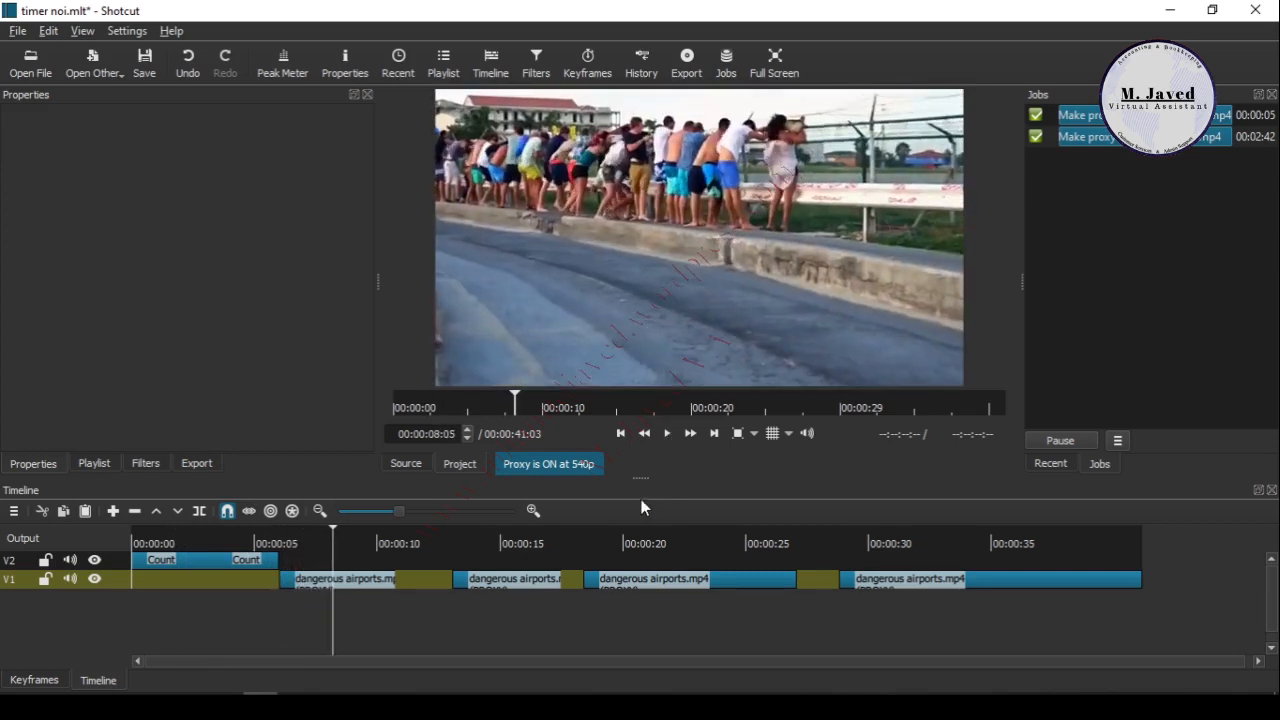
# Delete the Count clip from track V2.
pyautogui.click(237, 559)
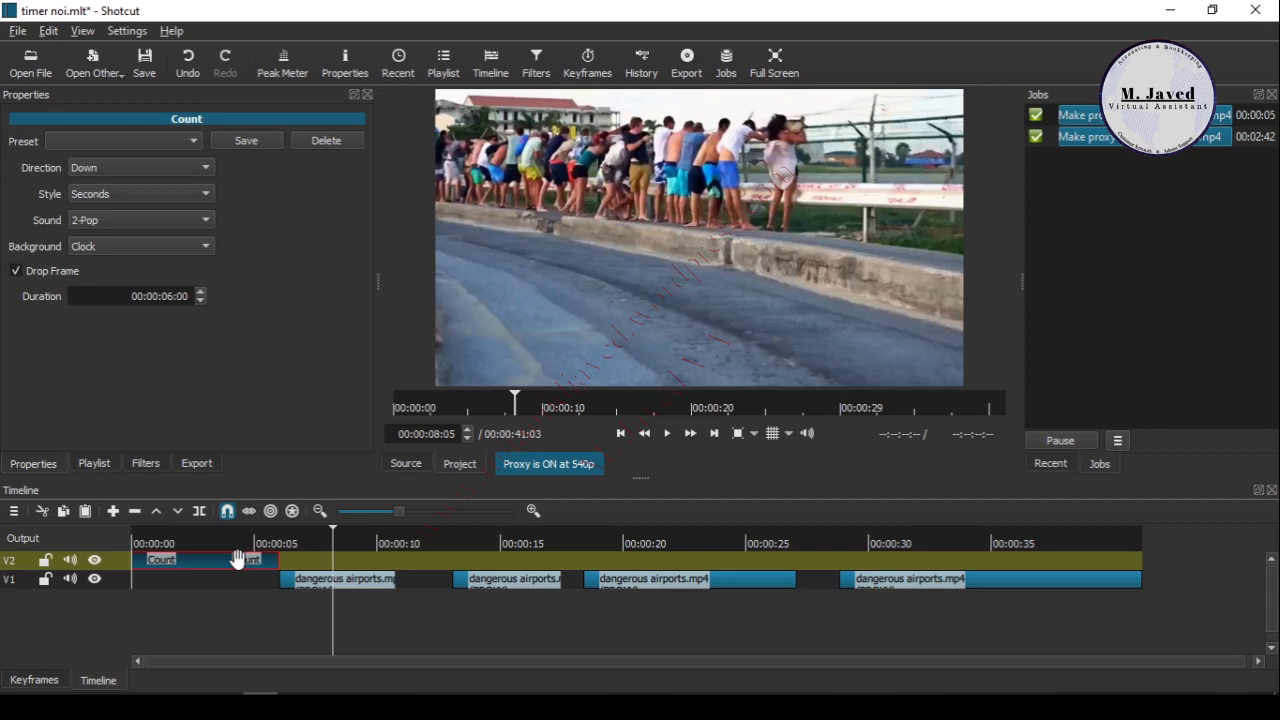
pyautogui.press('Delete')
pyautogui.click(414, 531)
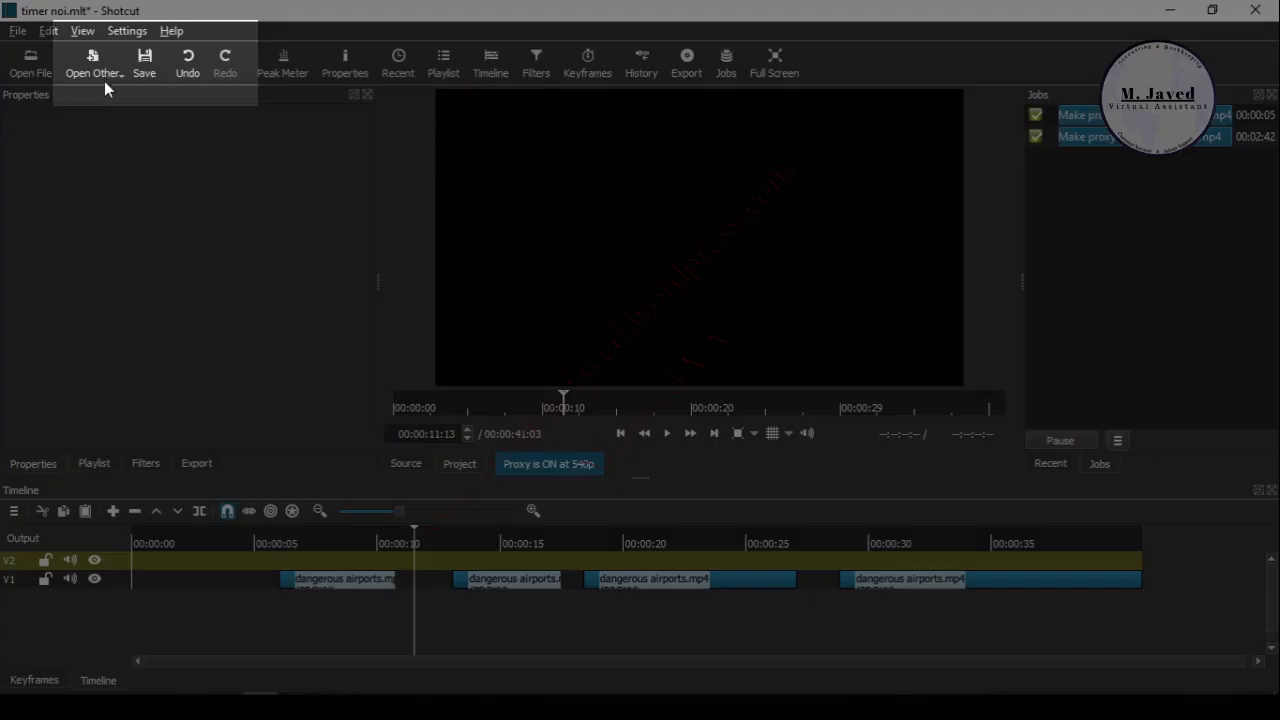
# Generate a Noise clip and place it on track V2 at about the 12-second mark.
pyautogui.click(104, 75)
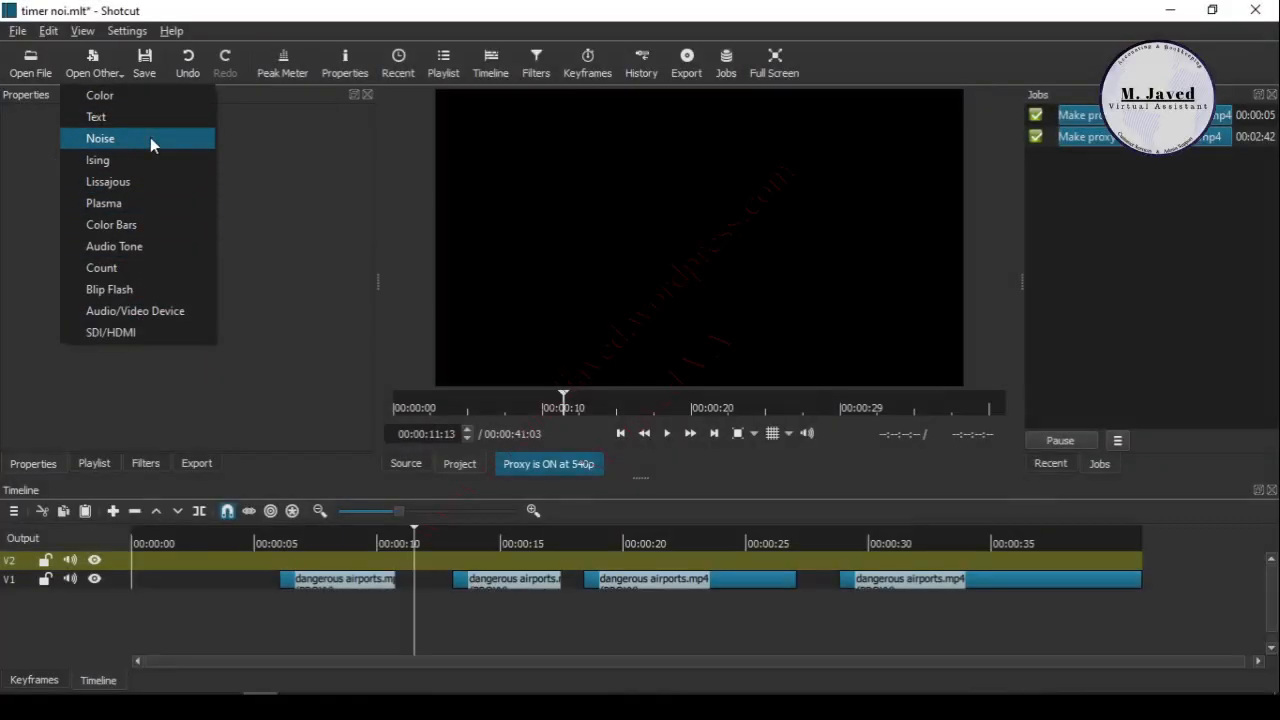
pyautogui.click(150, 138)
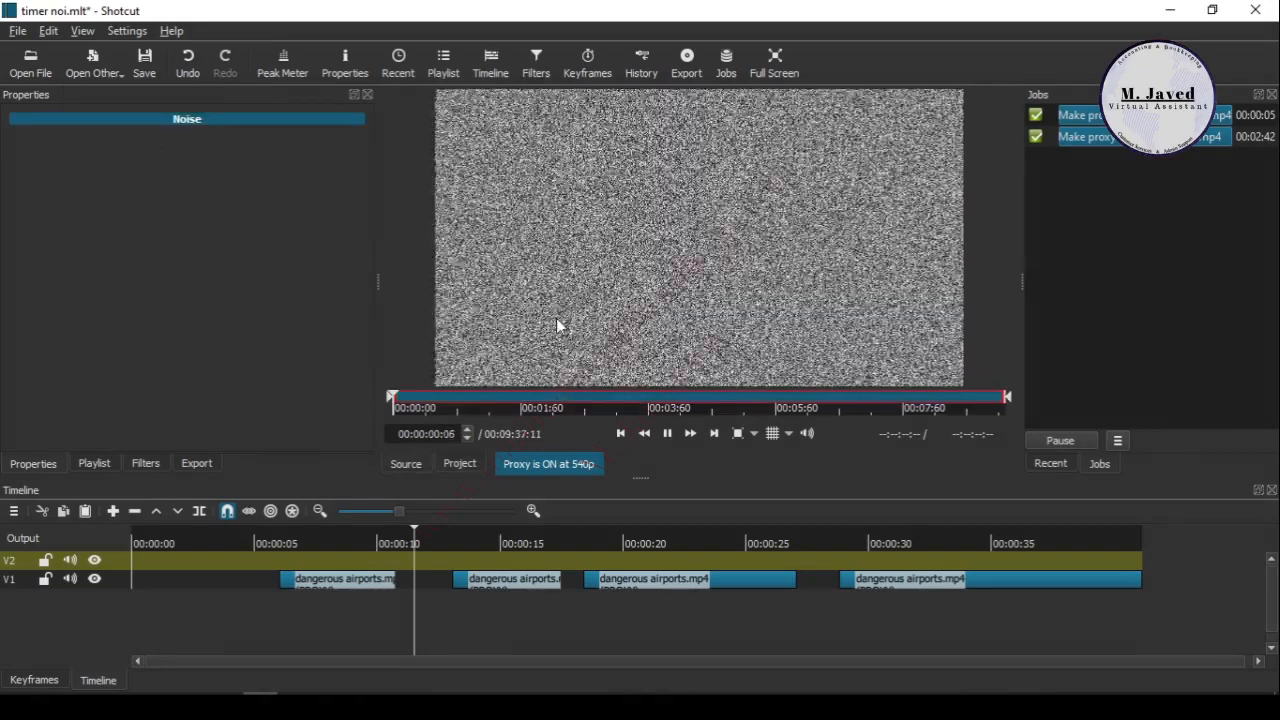
pyautogui.moveTo(552, 264); pyautogui.dragTo(427, 561)
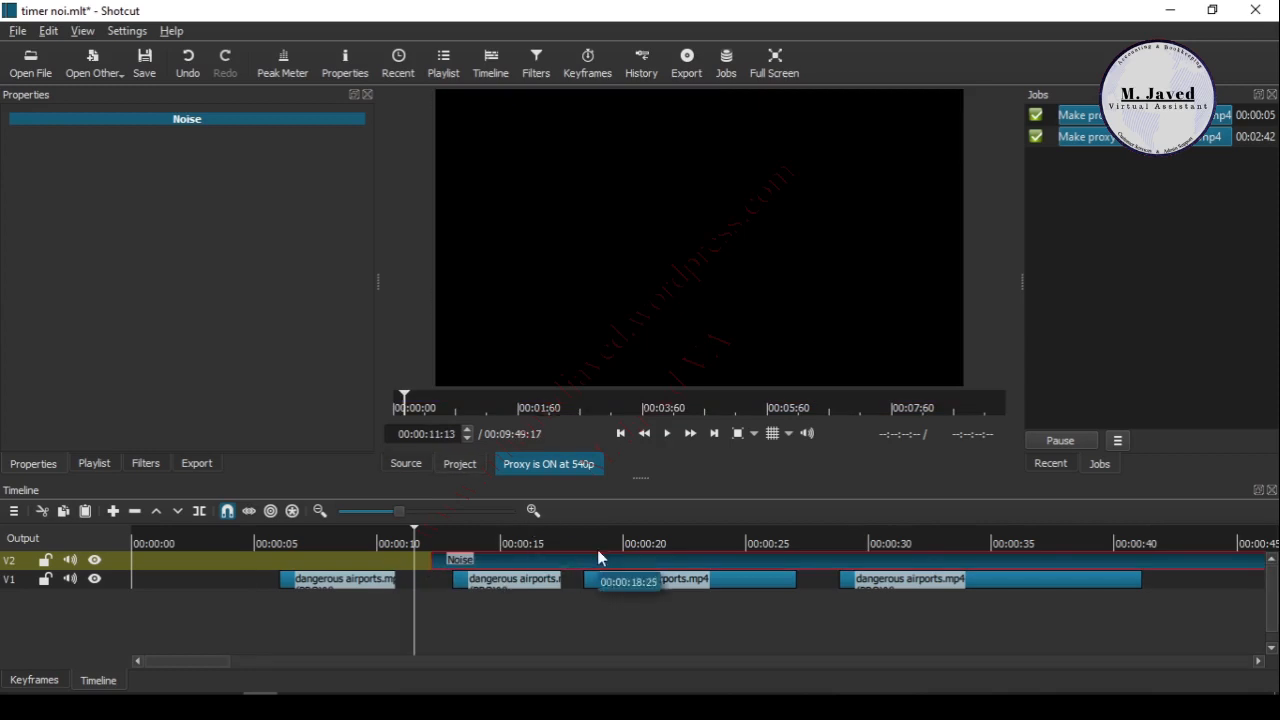
# Split the Noise clip, remove the excess, and close the gap before it, leaving about 2.5 seconds at the start of V2.
pyautogui.moveTo(215, 664)
pyautogui.mouseDown()
pyautogui.moveTo(940, 659)
pyautogui.moveTo(205, 661)
pyautogui.mouseUp()
pyautogui.moveTo(541, 535); pyautogui.dragTo(491, 541)
pyautogui.press('s')
pyautogui.press('x')
pyautogui.click(391, 562)
pyautogui.press('x')
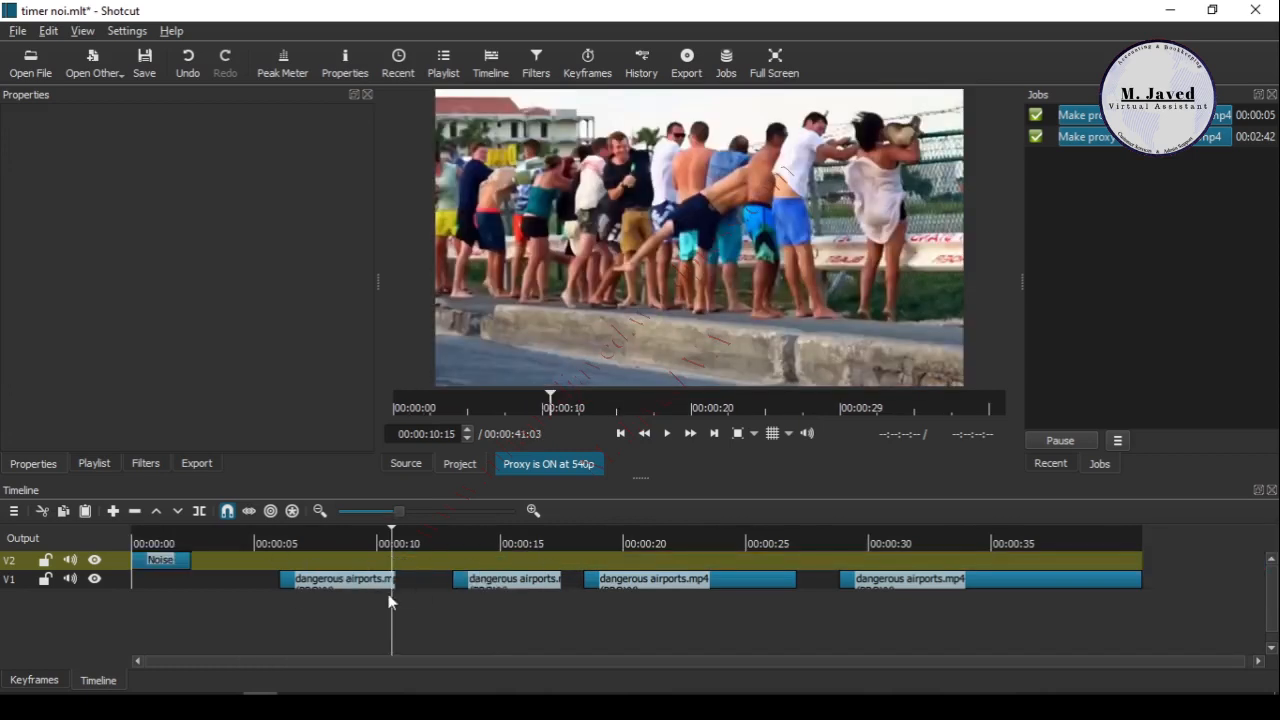
# Move the first airport clip to start where the Noise clip ends, and paste a copy of the Noise clip on V2 at 00:00:07:18.
pyautogui.moveTo(342, 591); pyautogui.dragTo(254, 586)
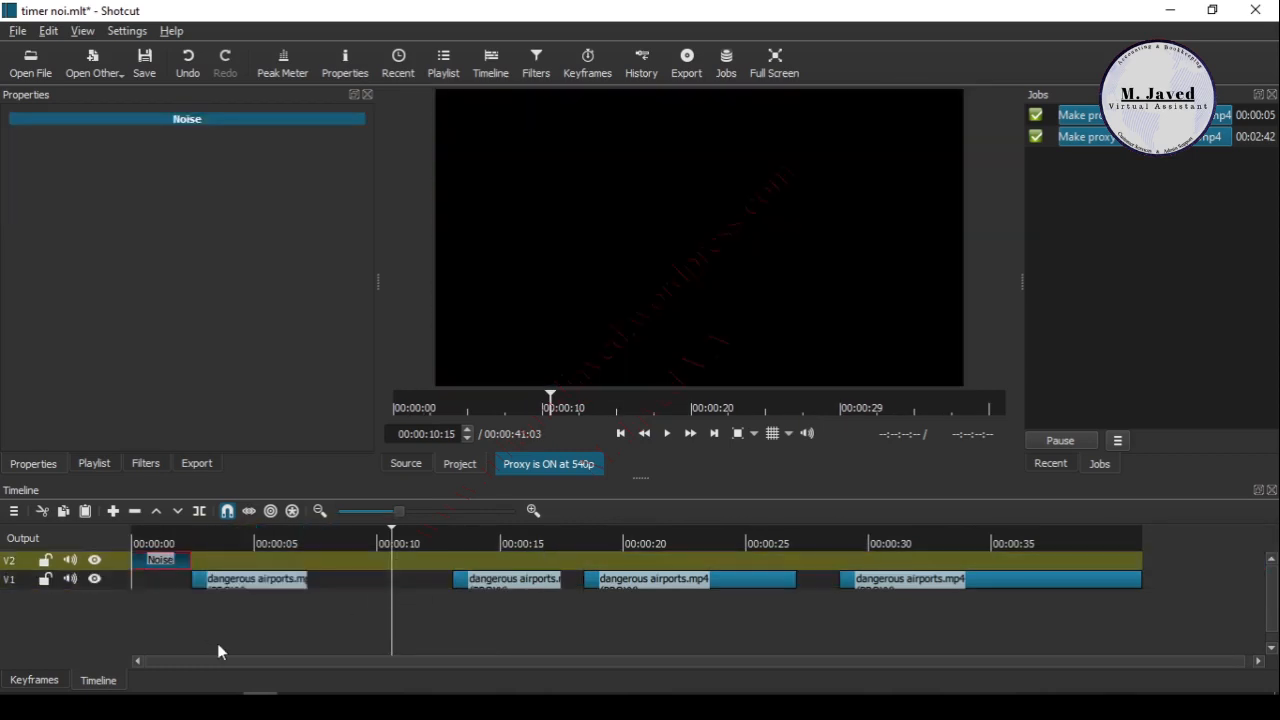
pyautogui.click(321, 538)
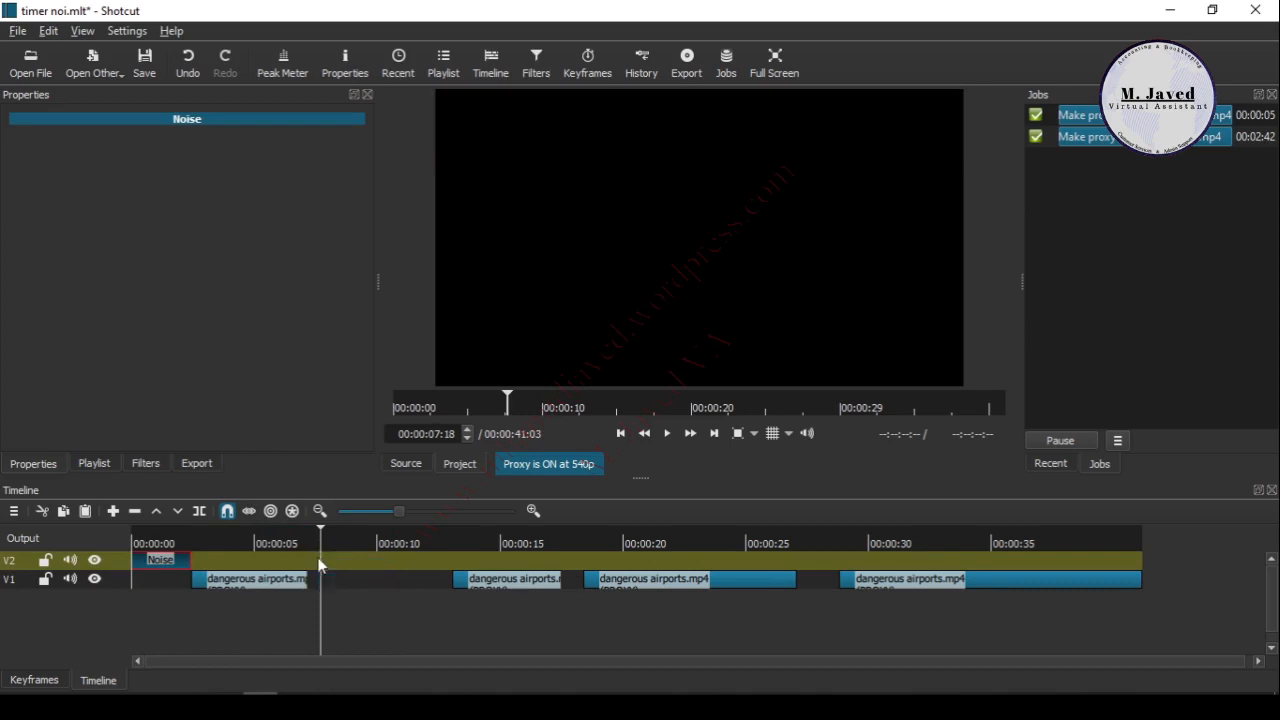
pyautogui.hotkey('ctrl', 'v')
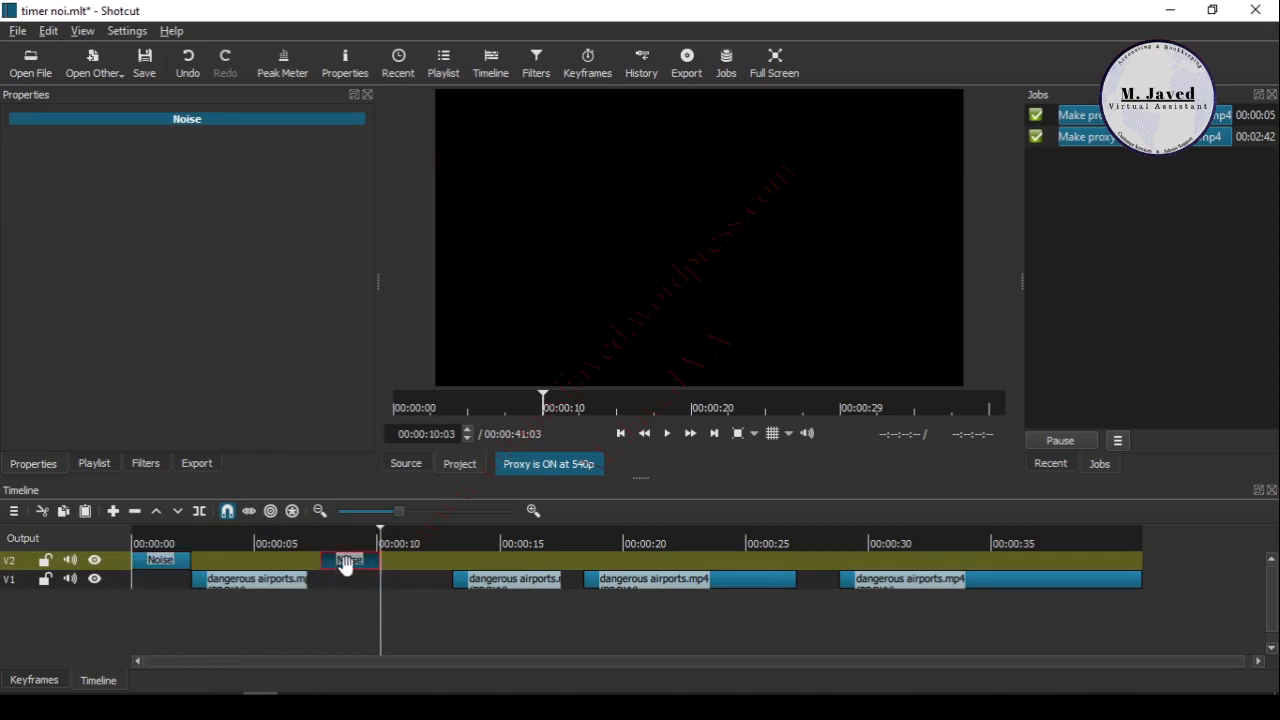
# Align the pasted Noise clip with the end of the first airport clip, and move the second airport clip to start right after it.
pyautogui.click(531, 543)
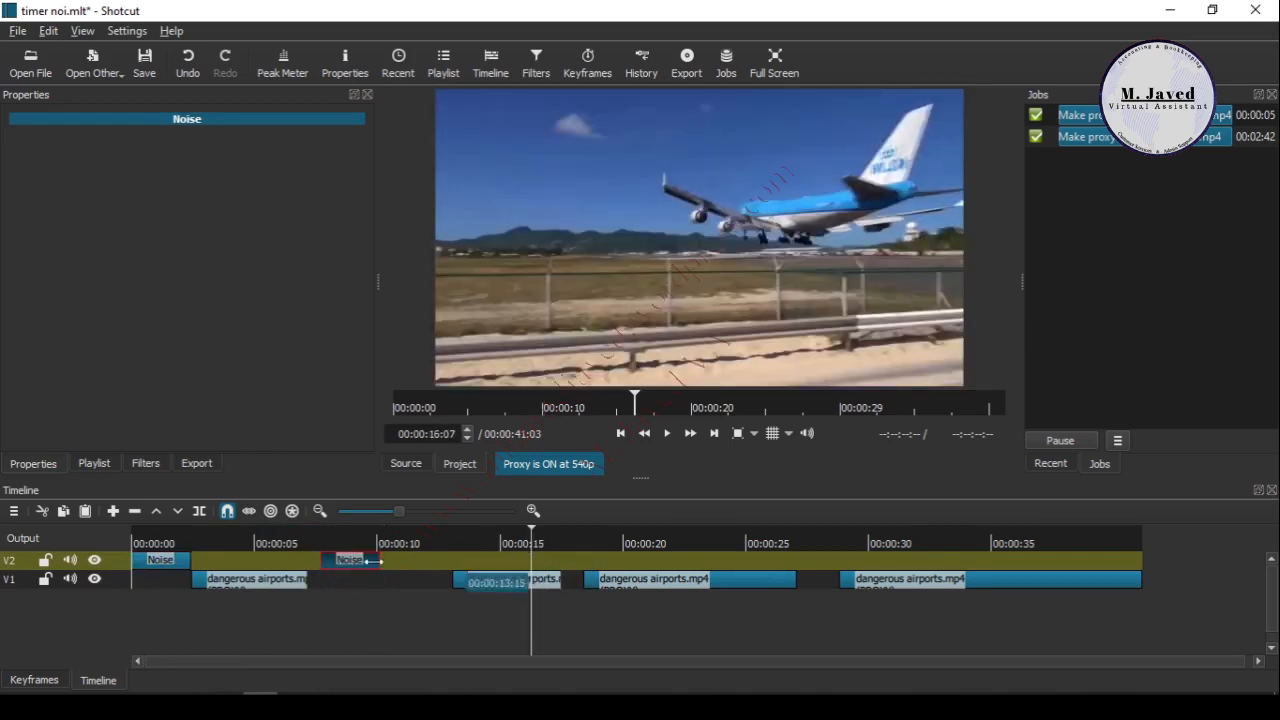
pyautogui.moveTo(348, 562)
pyautogui.mouseDown()
pyautogui.moveTo(410, 562)
pyautogui.moveTo(349, 578)
pyautogui.mouseUp()
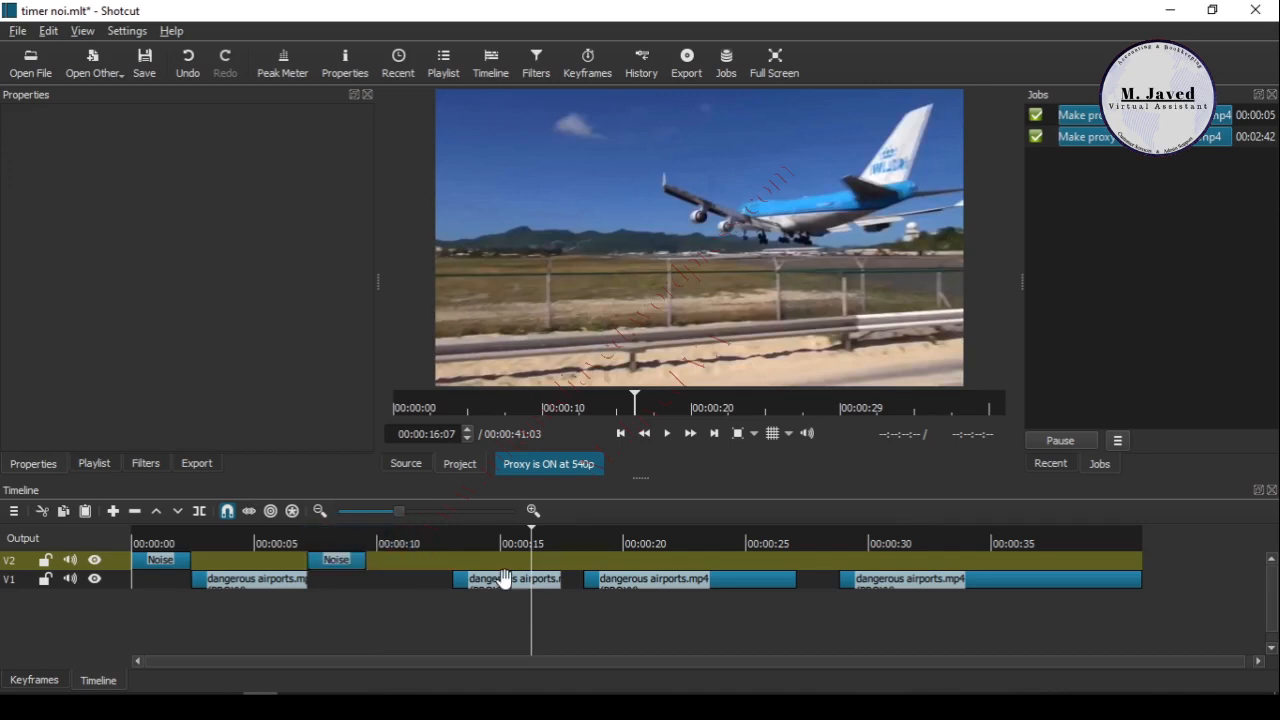
pyautogui.moveTo(505, 578); pyautogui.dragTo(349, 578)
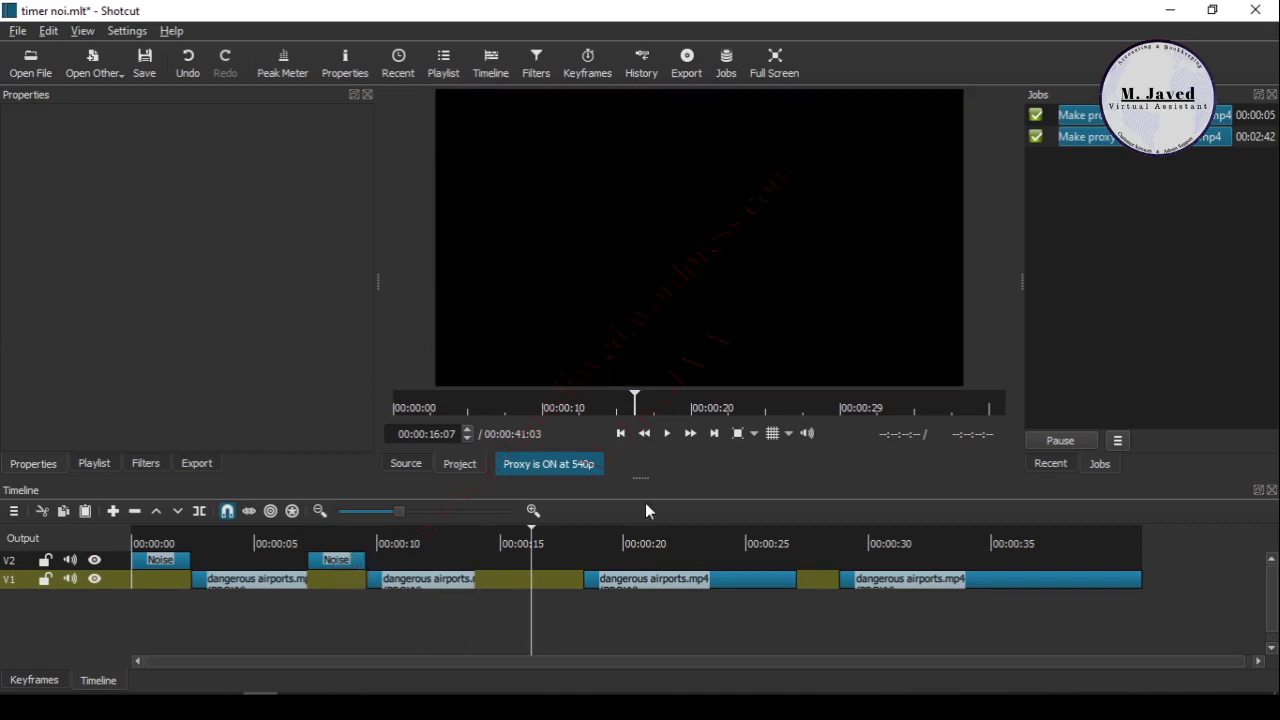
# Play the timeline from the beginning to review the Noise clips between the airport clips.
pyautogui.click(621, 434)
pyautogui.click(621, 434)
pyautogui.click(621, 434)
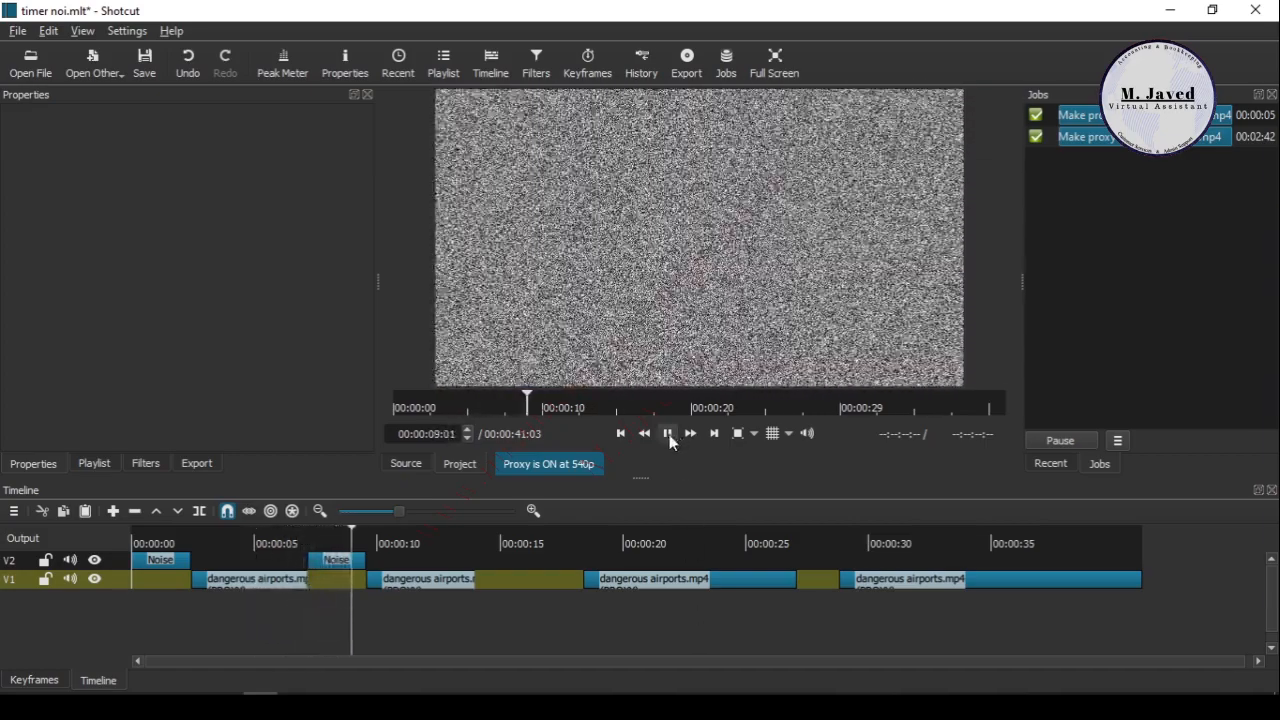
pyautogui.click(669, 436)
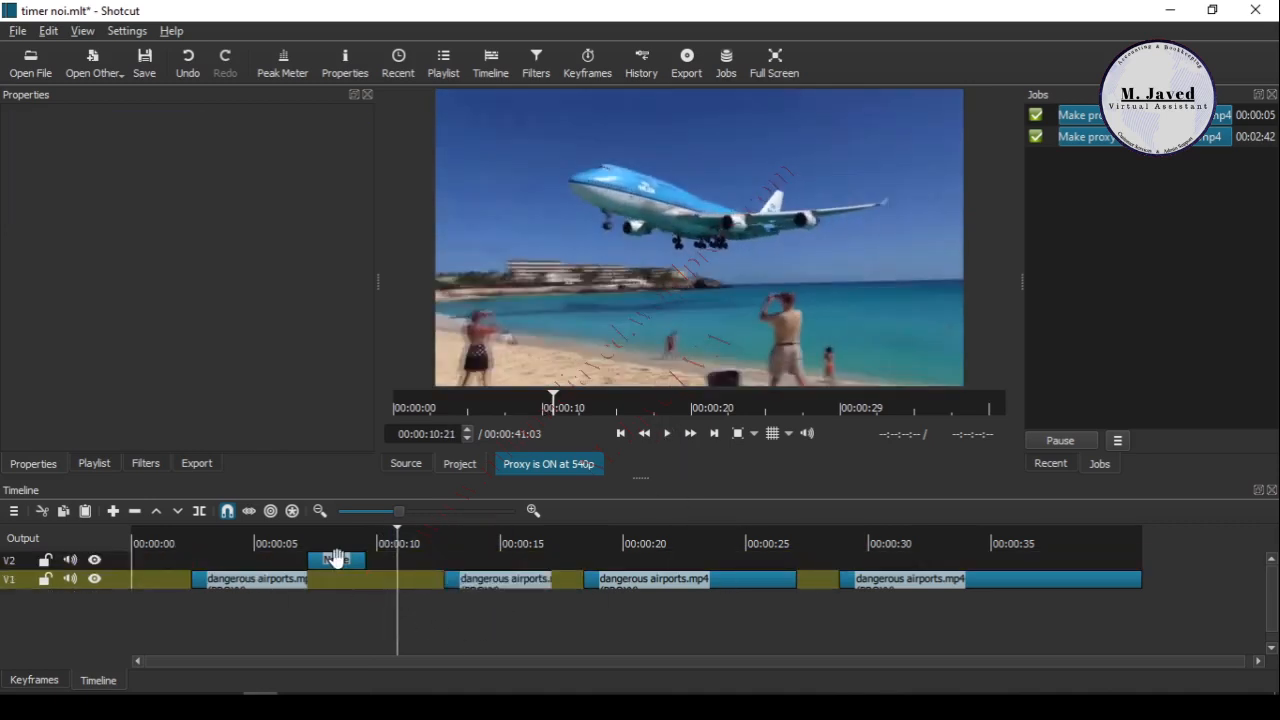
# Move the Noise clip on V2 to end where the second airport clip starts, and shift the first airport clip to end where Noise begins.
pyautogui.click(329, 557)
pyautogui.moveTo(337, 560); pyautogui.dragTo(416, 560)
pyautogui.moveTo(266, 583); pyautogui.dragTo(344, 583)
# Create a Count clip counting down in seconds with a clock background, lasting 00:00:06:00, at the start of V2.
pyautogui.click(93, 63)
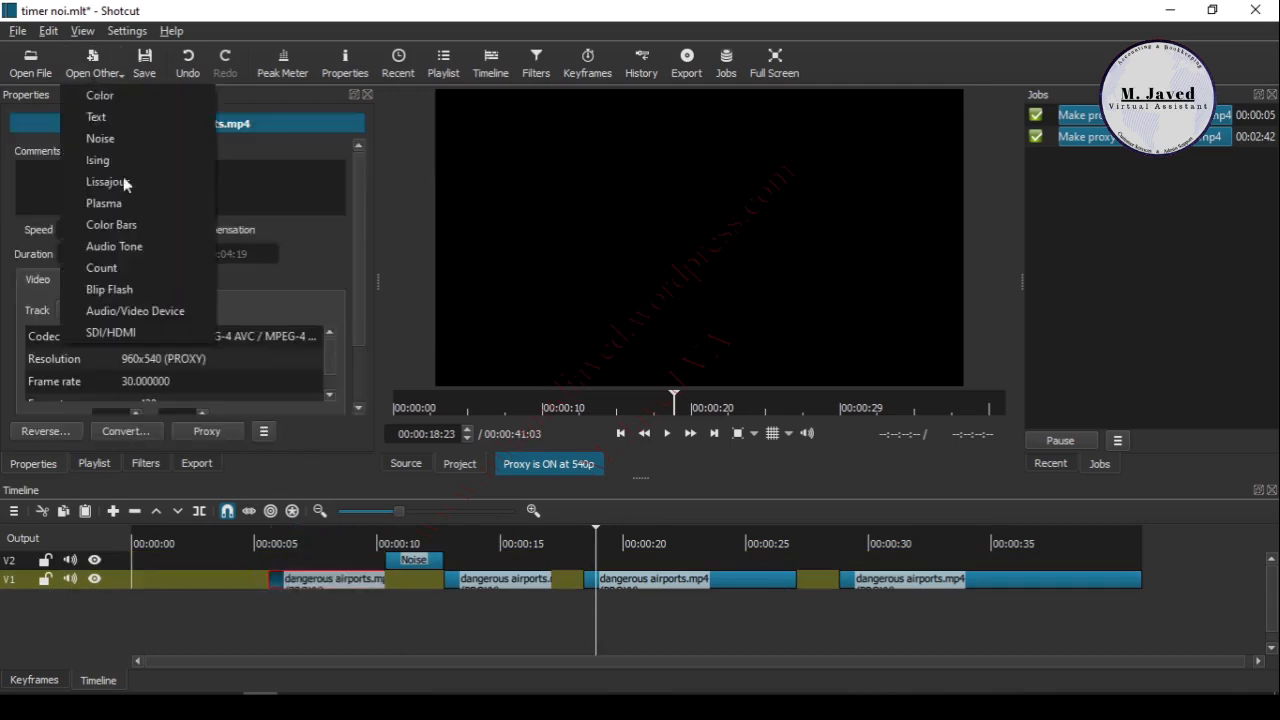
pyautogui.click(117, 268)
pyautogui.click(650, 428)
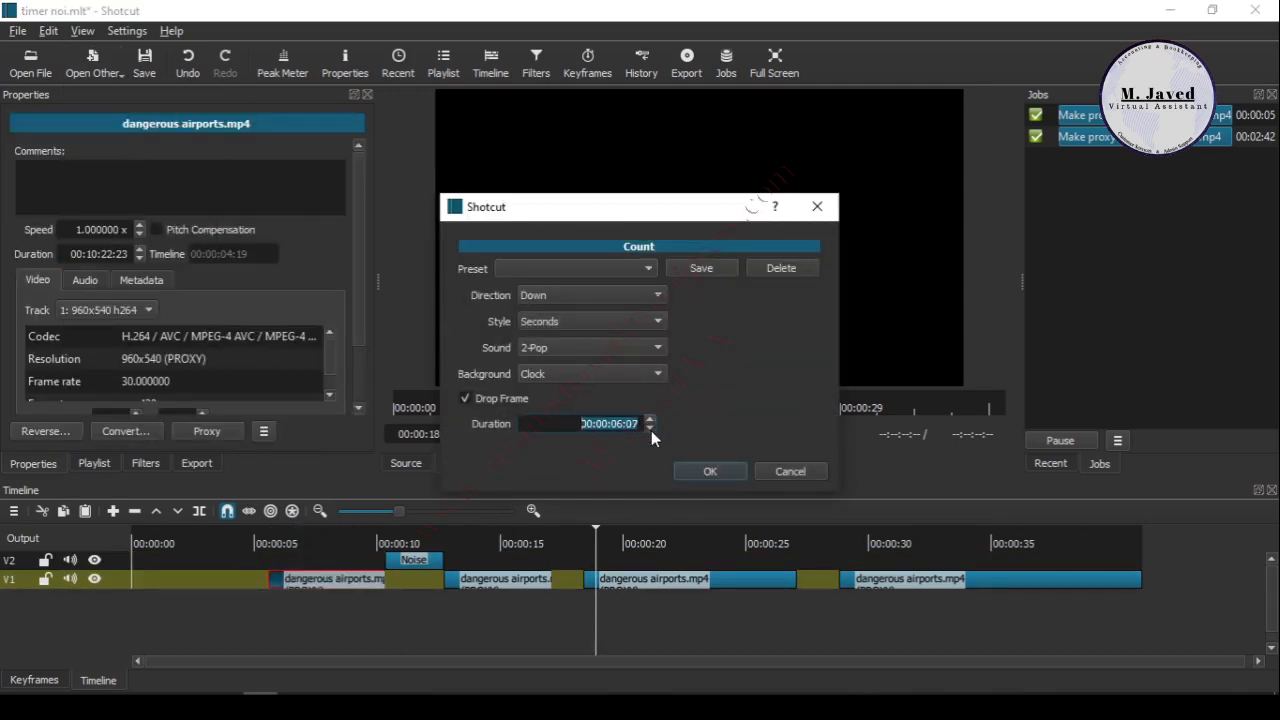
pyautogui.click(700, 471)
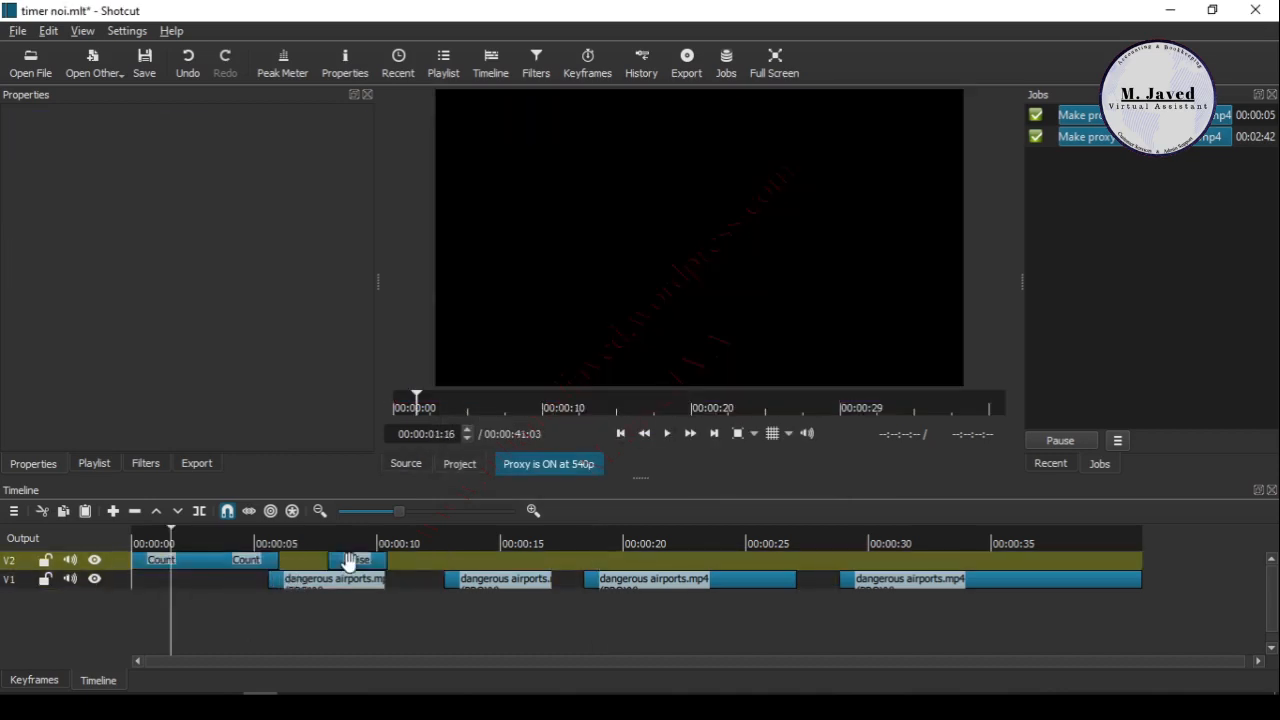
# Move the first airport clip to start where the Count clip ends, and position the Noise clip on V2 right after that airport clip.
pyautogui.moveTo(348, 562); pyautogui.dragTo(466, 562)
pyautogui.moveTo(312, 583)
pyautogui.mouseDown()
pyautogui.moveTo(337, 589)
pyautogui.moveTo(323, 586)
pyautogui.mouseUp()
pyautogui.click(497, 574)
pyautogui.moveTo(502, 562); pyautogui.dragTo(413, 560)
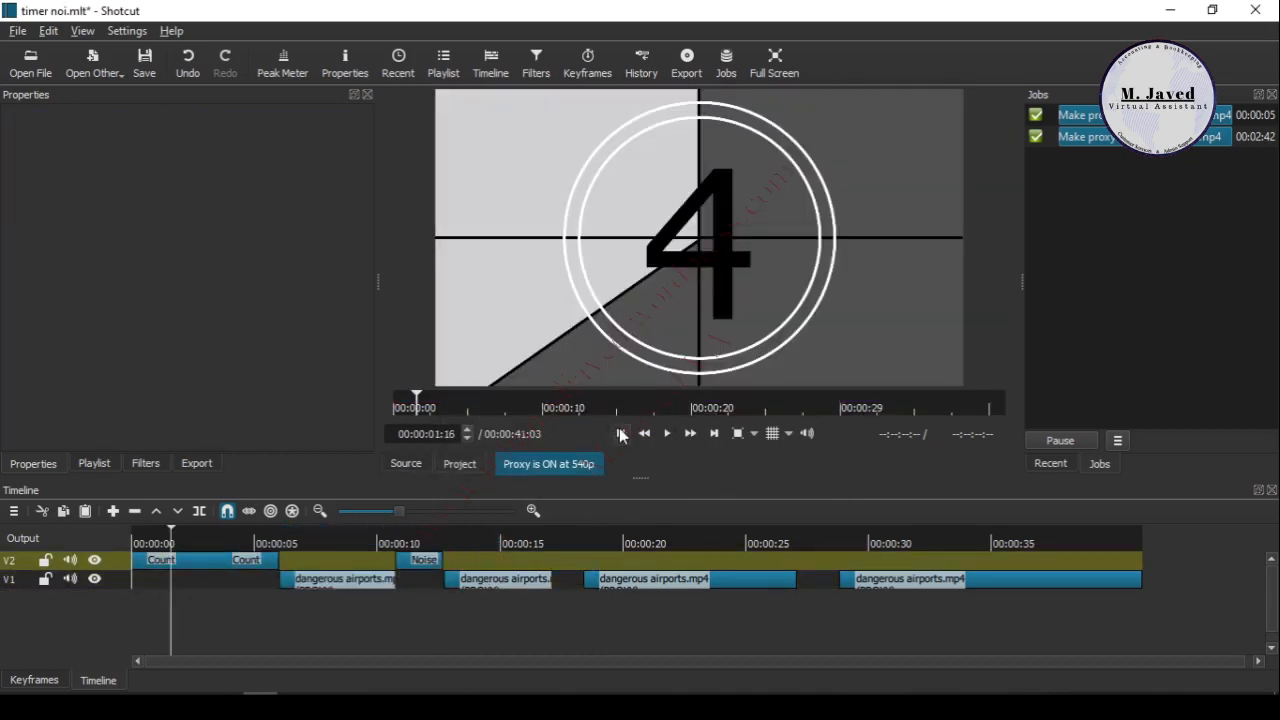
# Play the timeline from the beginning to review the countdown and the Noise transition.
pyautogui.click(620, 433)
pyautogui.click(667, 433)
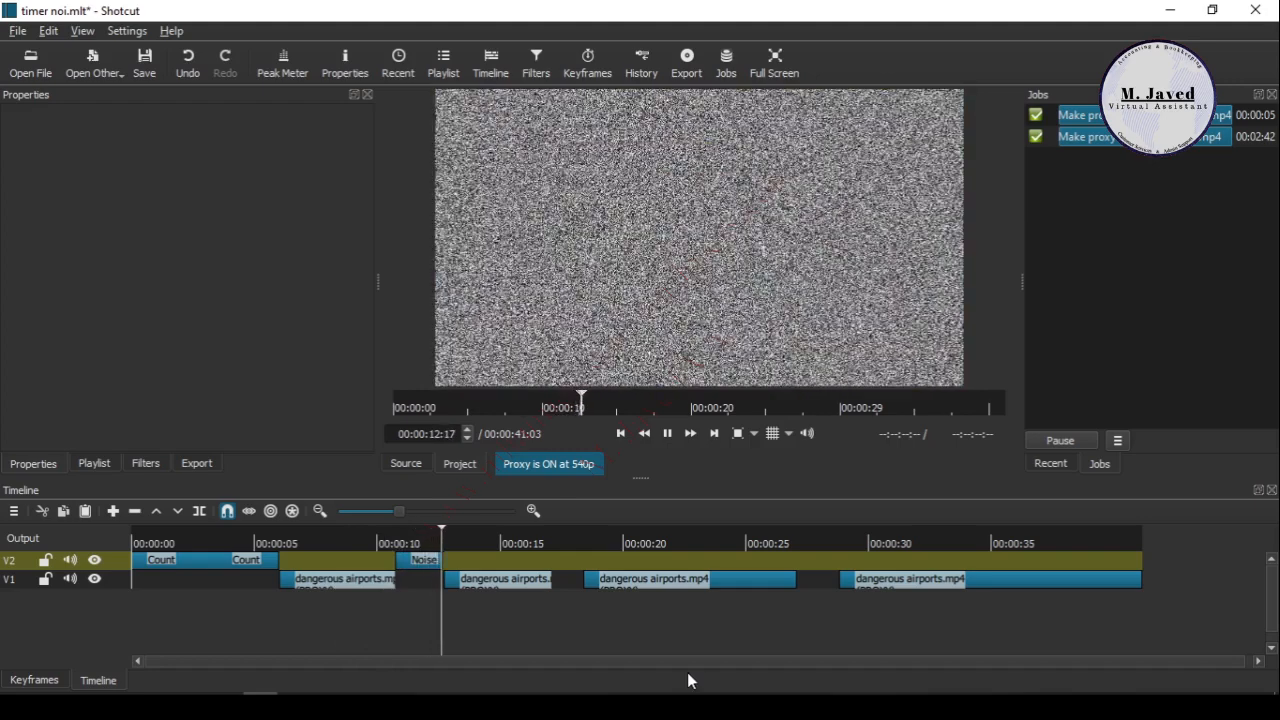
pyautogui.click(668, 434)
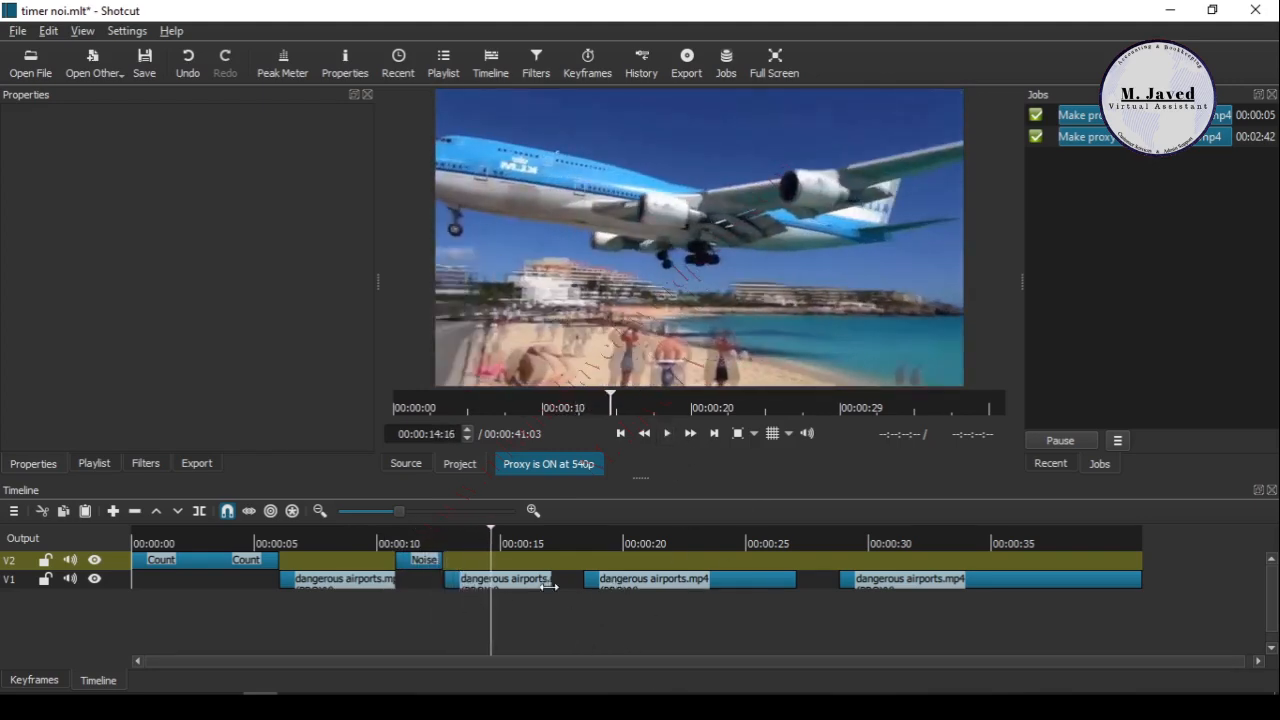
# Move the Count clip on V2 to about 00:00:30 and the Noise clip to about 00:00:21.
pyautogui.click(229, 558)
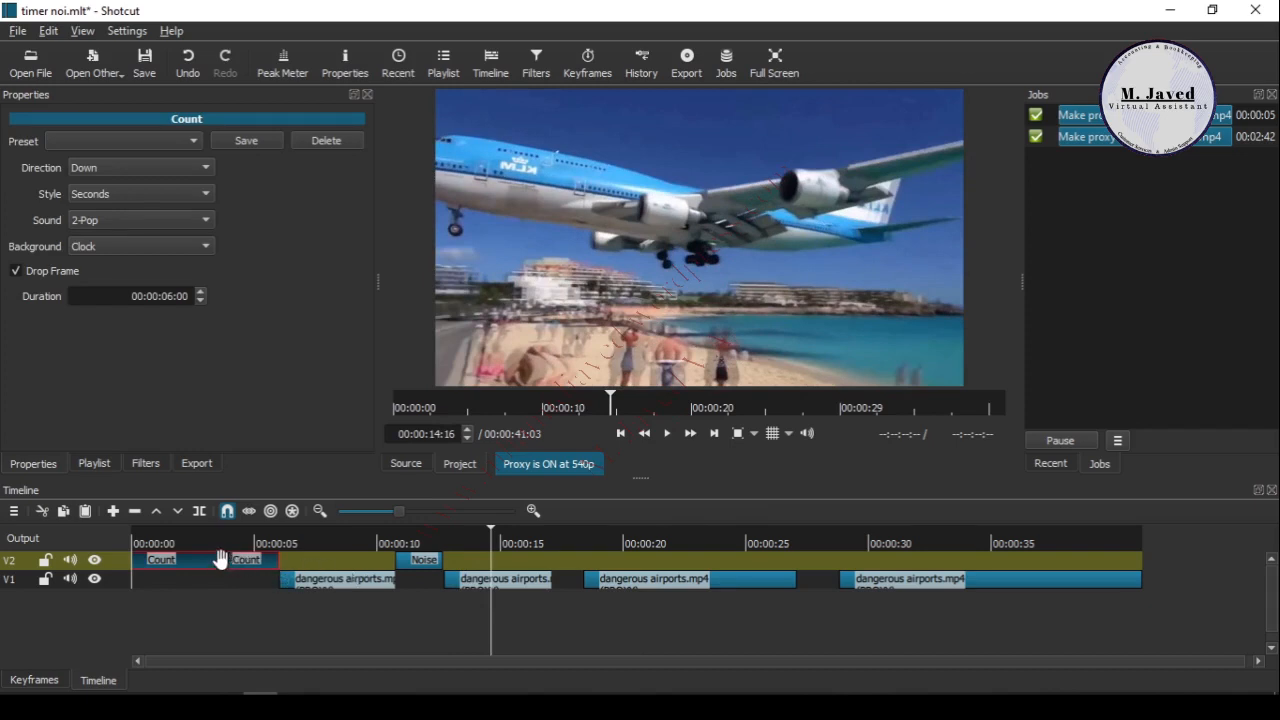
pyautogui.moveTo(220, 558); pyautogui.dragTo(974, 564)
pyautogui.moveTo(415, 557); pyautogui.dragTo(693, 566)
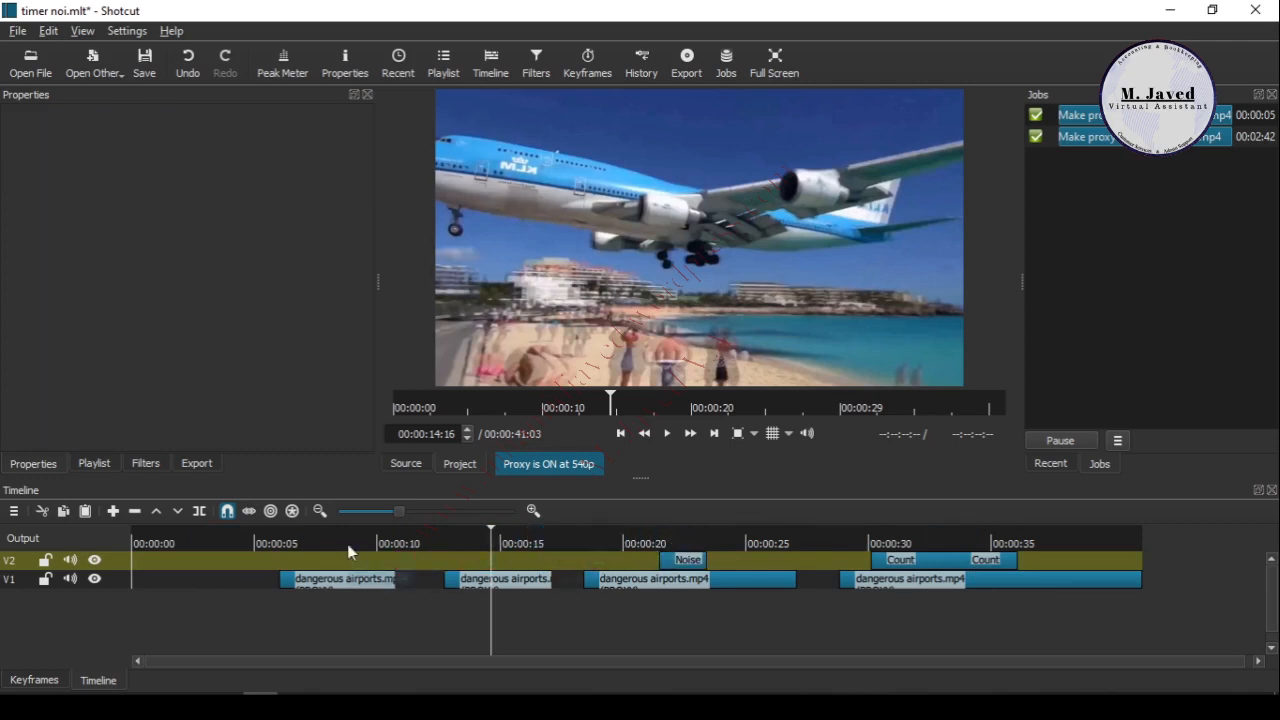
# Add the Glitch filter to the first airport clip.
pyautogui.click(322, 586)
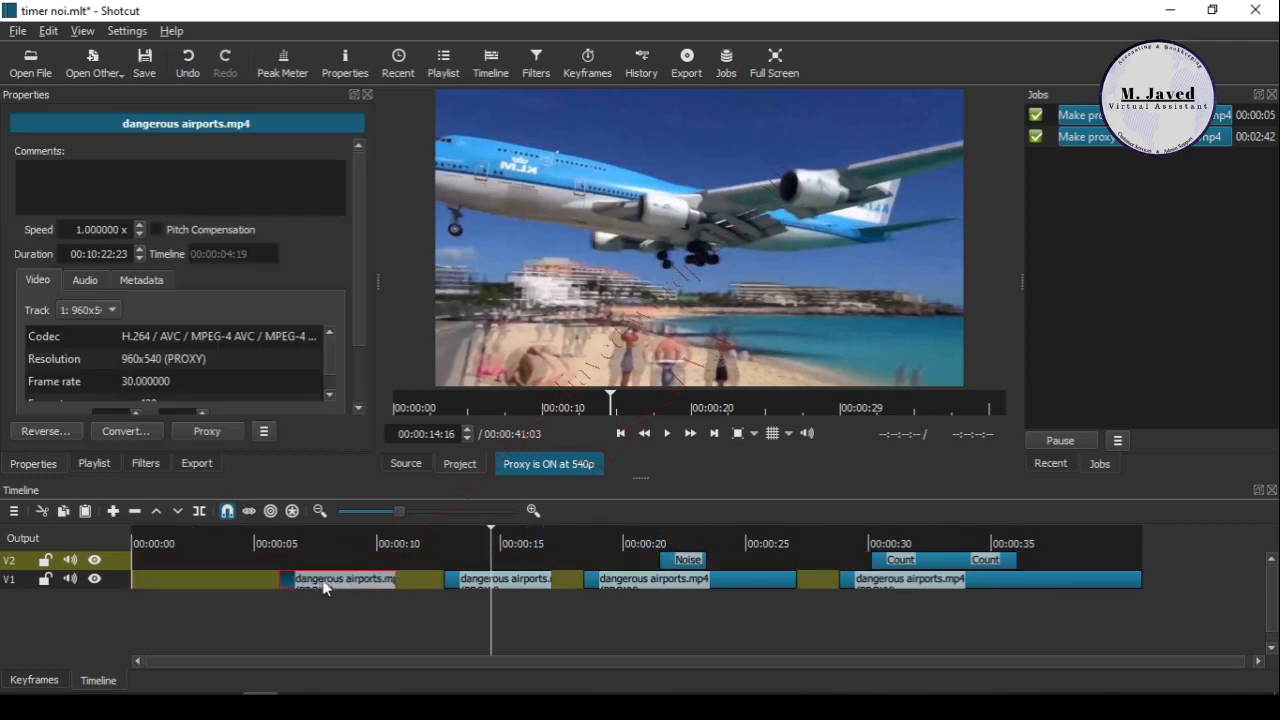
pyautogui.click(424, 575)
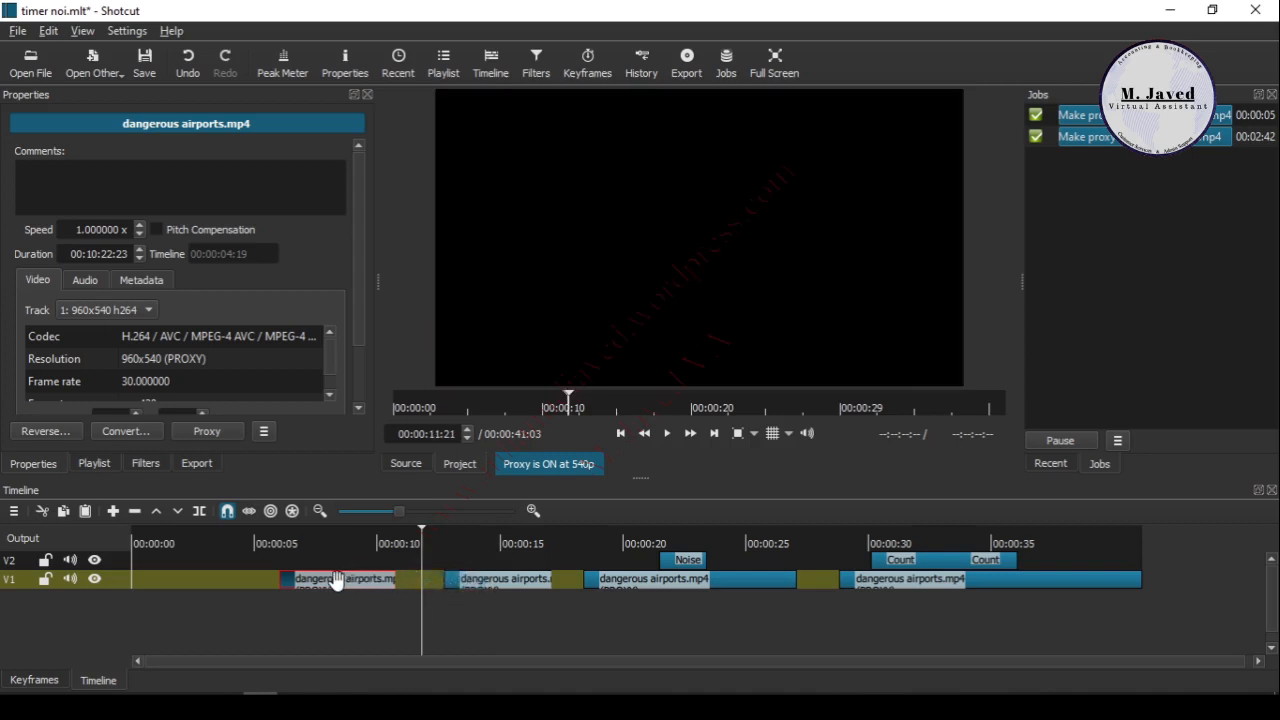
pyautogui.click(144, 464)
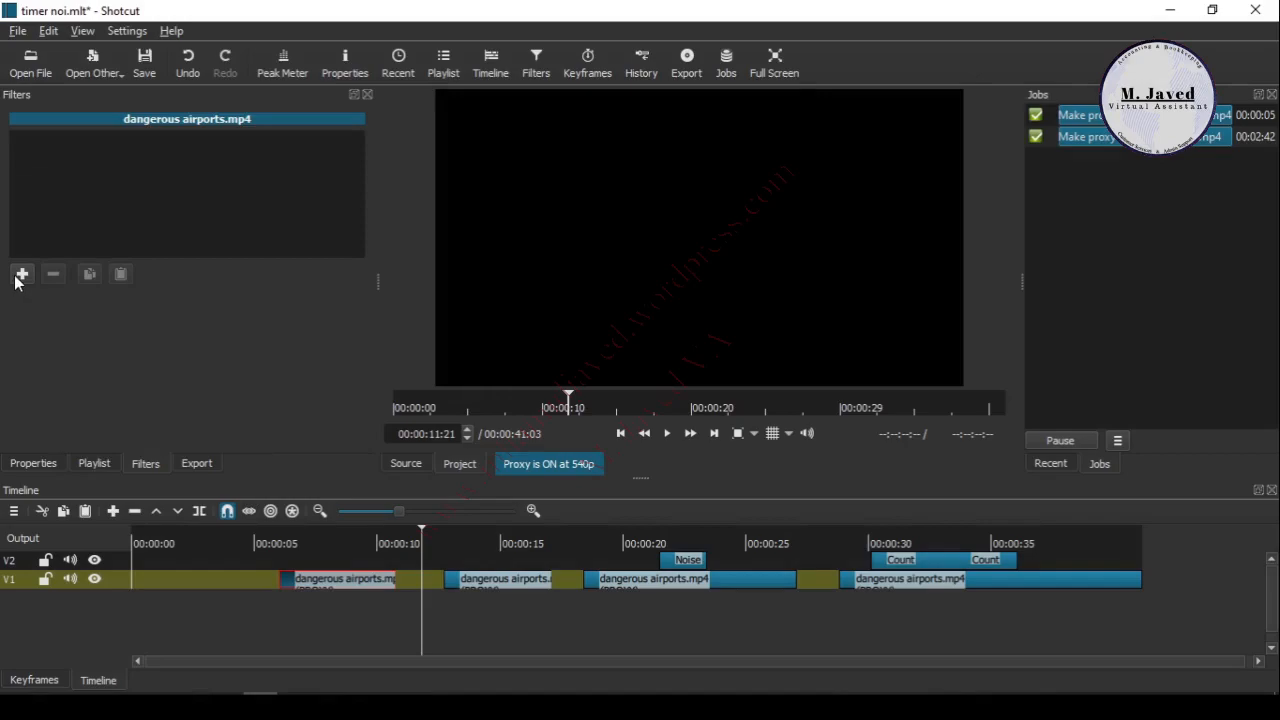
pyautogui.click(22, 274)
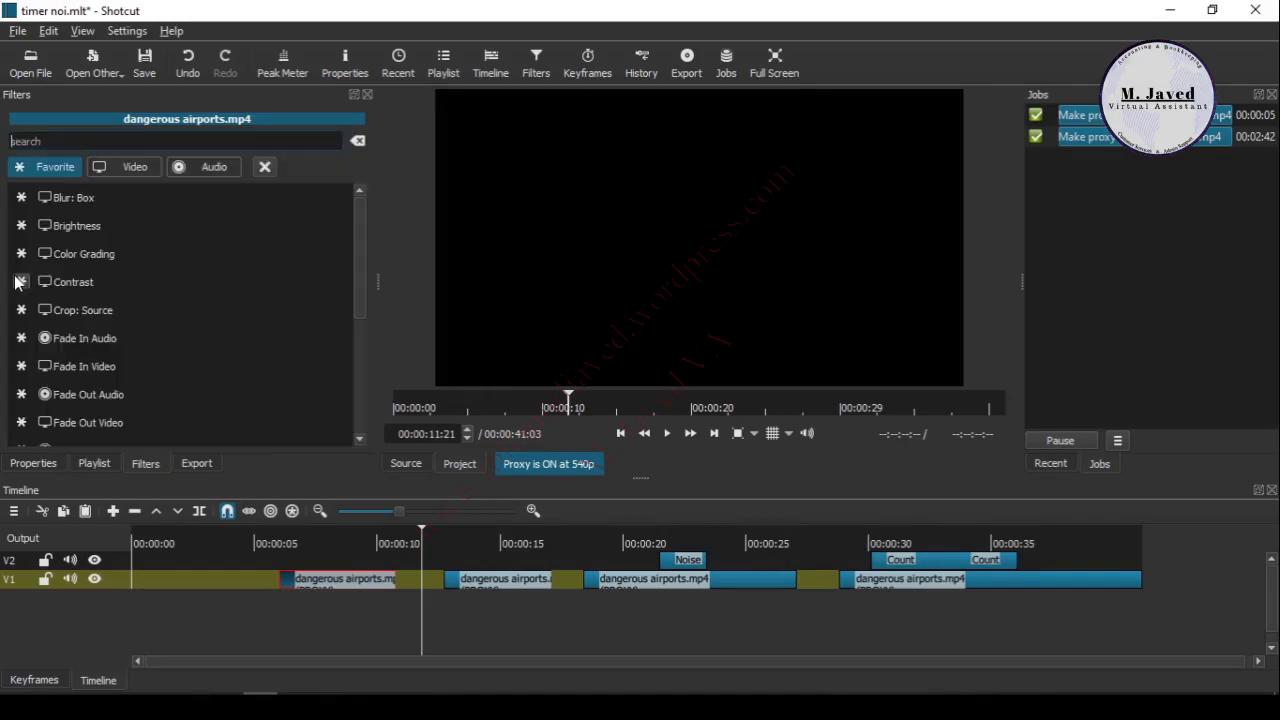
pyautogui.write('g')
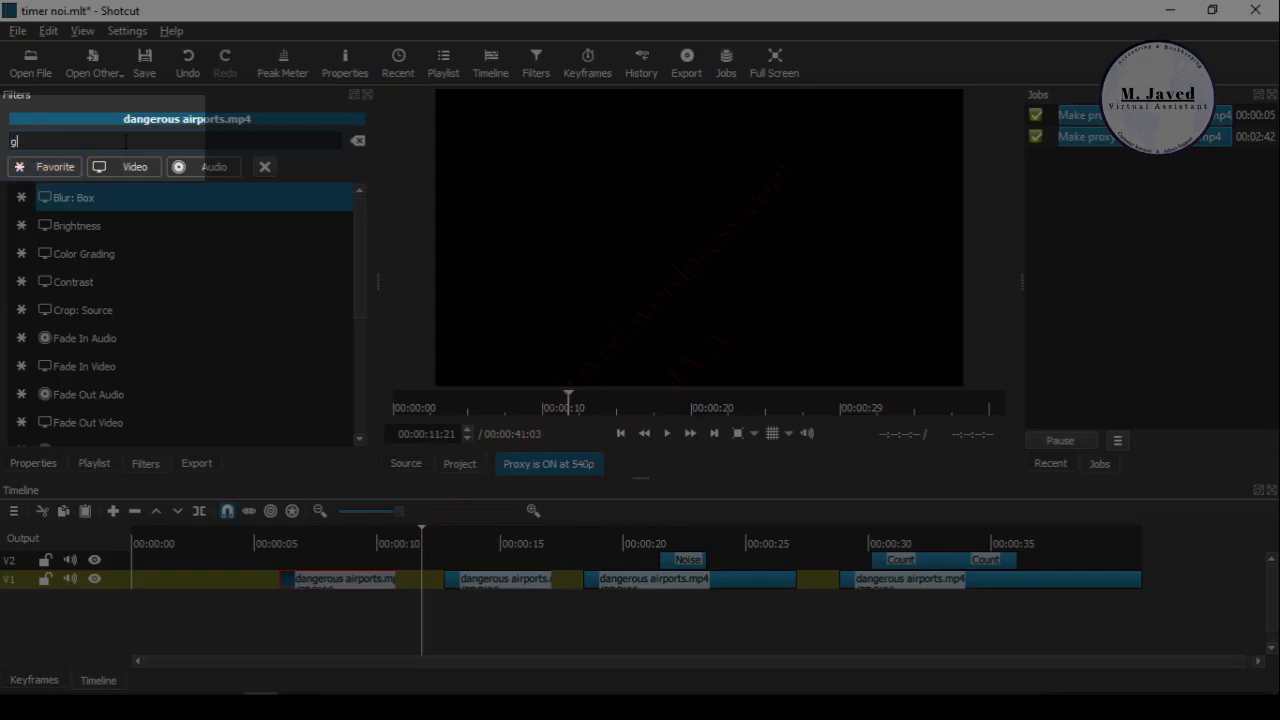
pyautogui.write('litch')
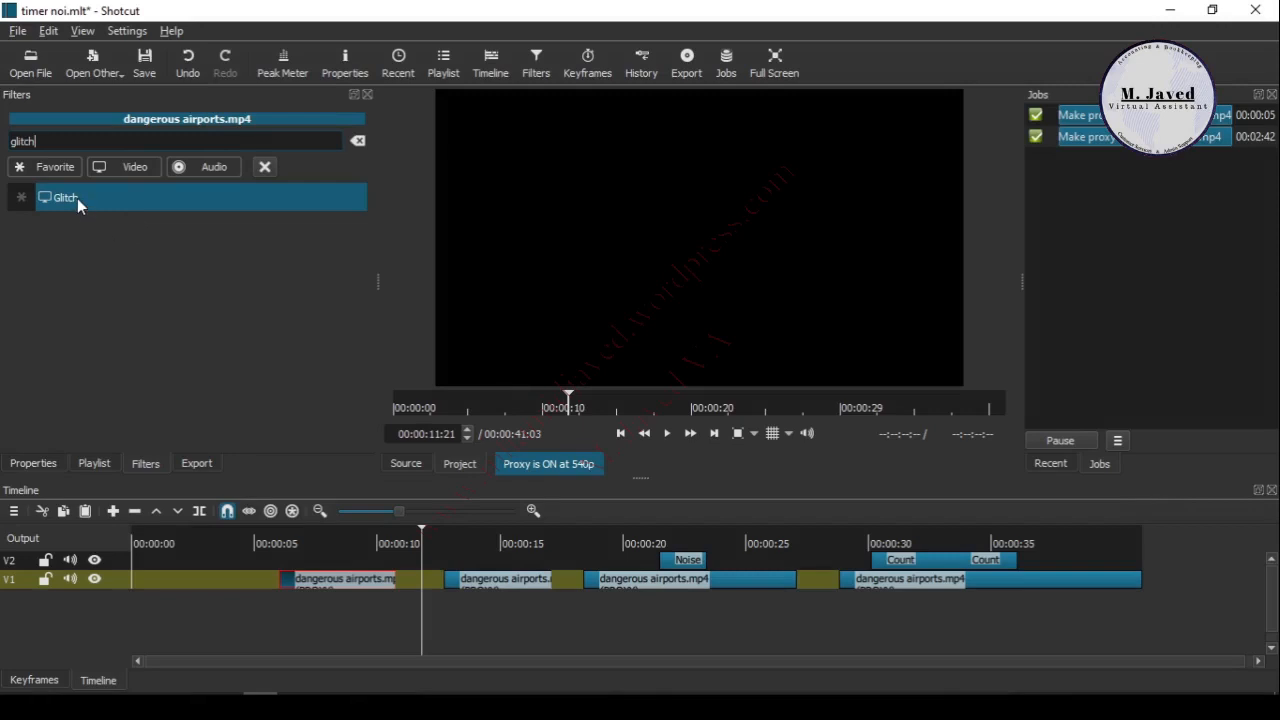
pyautogui.click(77, 198)
# Play the first airport clip to review the glitch effect.
pyautogui.click(322, 555)
pyautogui.click(219, 558)
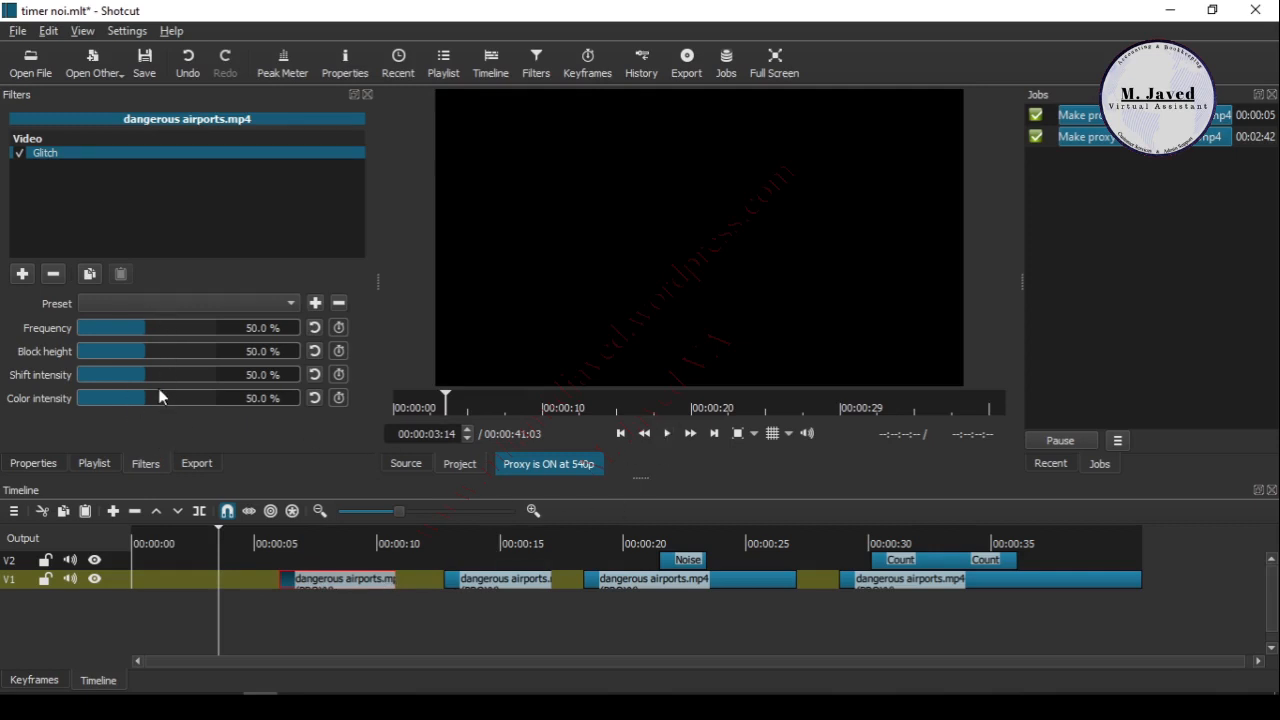
pyautogui.click(668, 435)
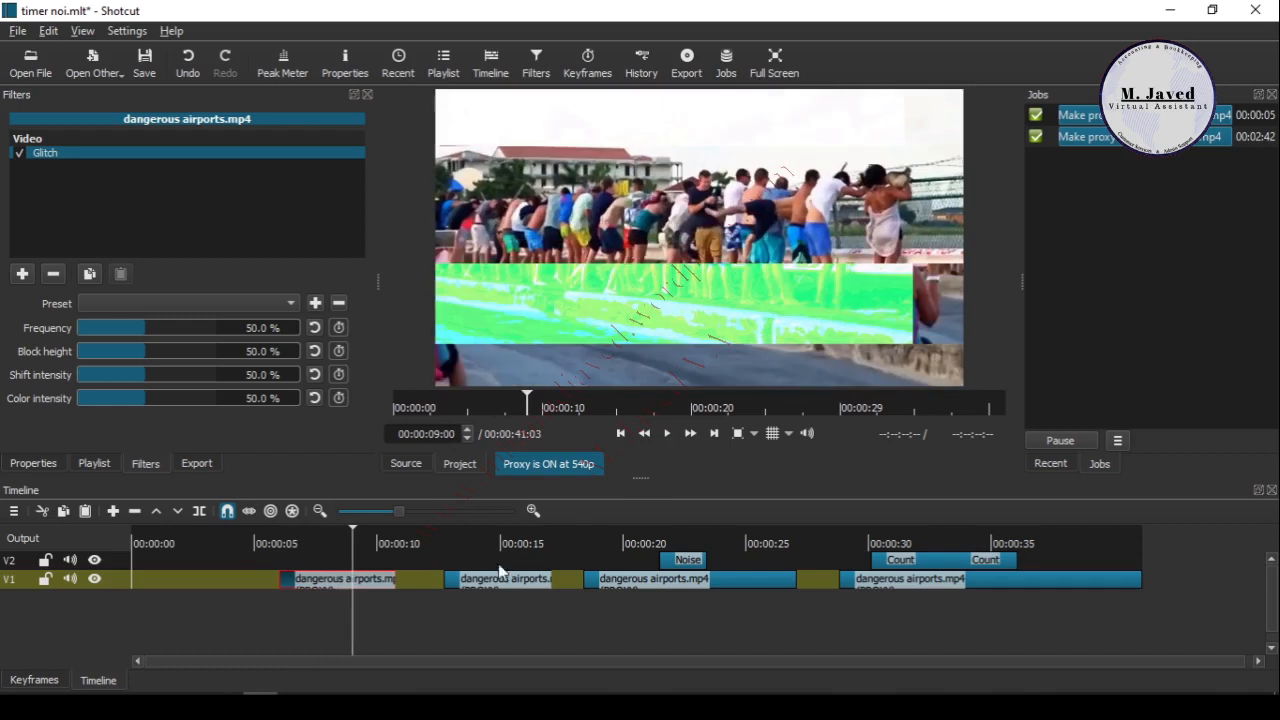
# Lower the Glitch filter's frequency on the first airport clip to 18.4%, replay the clip, and reduce the frequency to 13.2%.
pyautogui.click(98, 331)
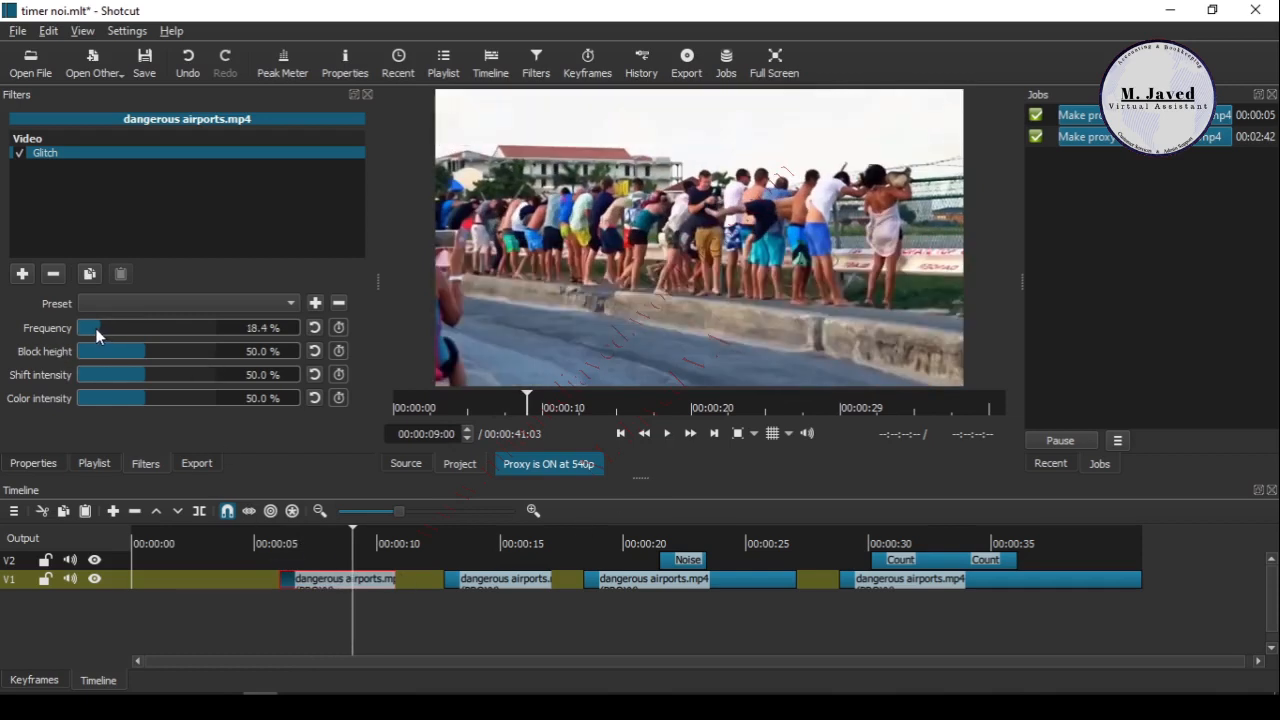
pyautogui.click(241, 550)
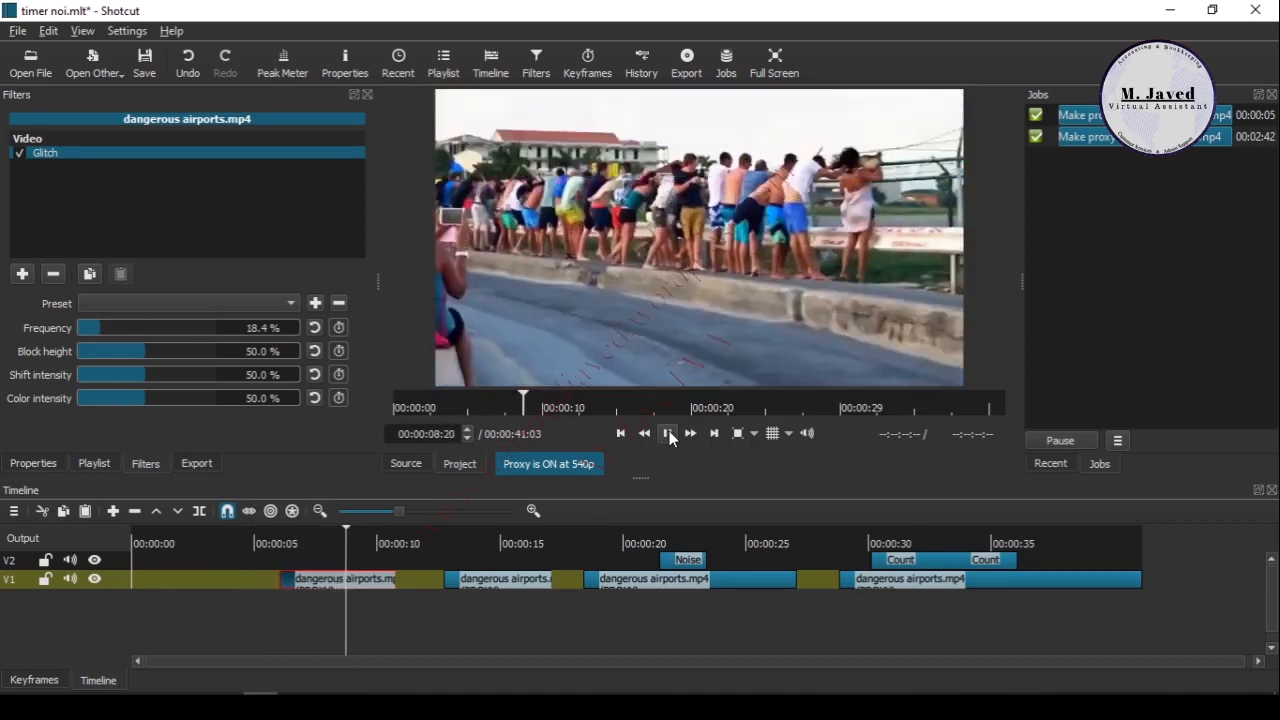
pyautogui.click(669, 437)
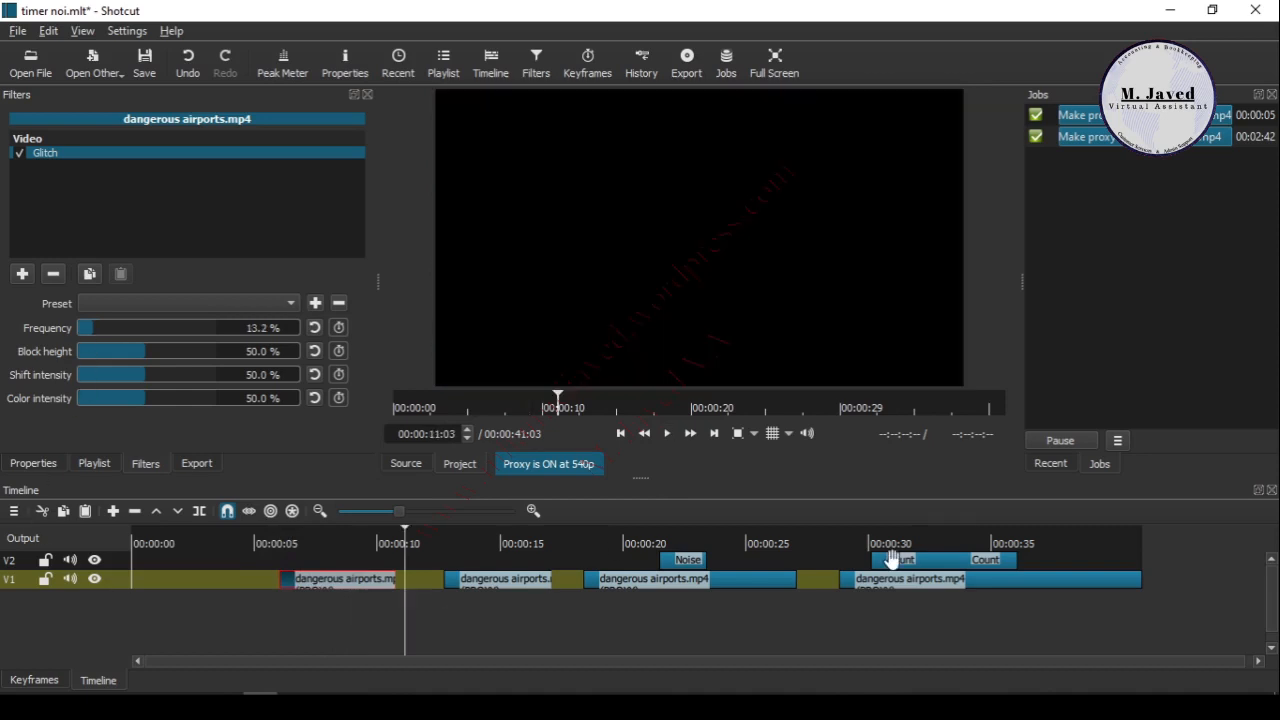
# Move the Count clip back to the start of V2, and play the timeline from the beginning through the first airport clip.
pyautogui.moveTo(892, 560); pyautogui.dragTo(146, 571)
pyautogui.click(156, 622)
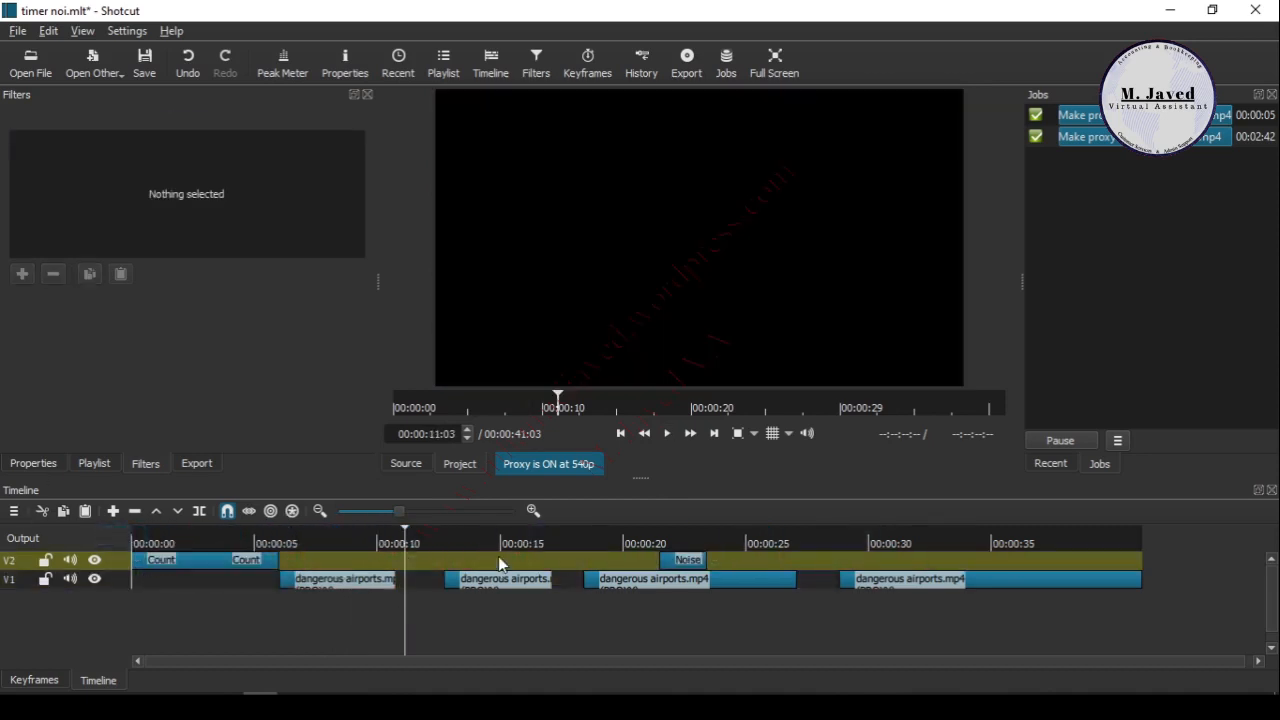
pyautogui.click(618, 437)
pyautogui.click(618, 437)
pyautogui.click(618, 437)
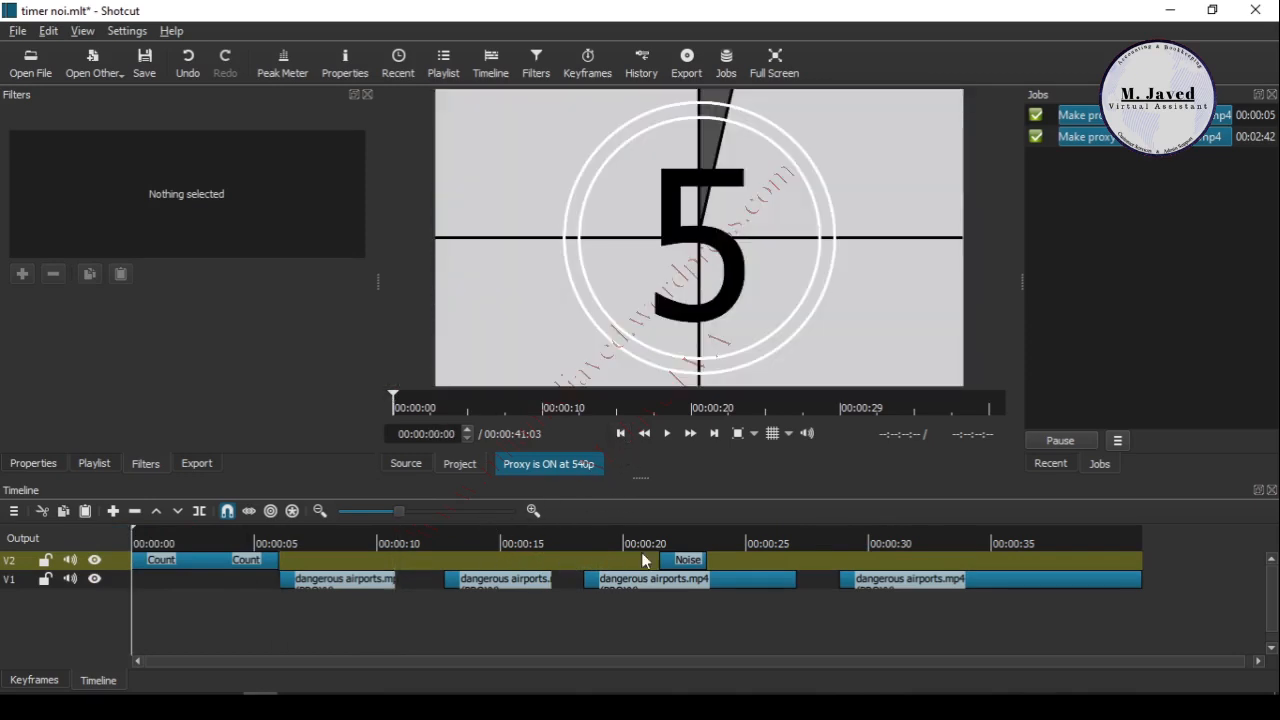
pyautogui.click(665, 441)
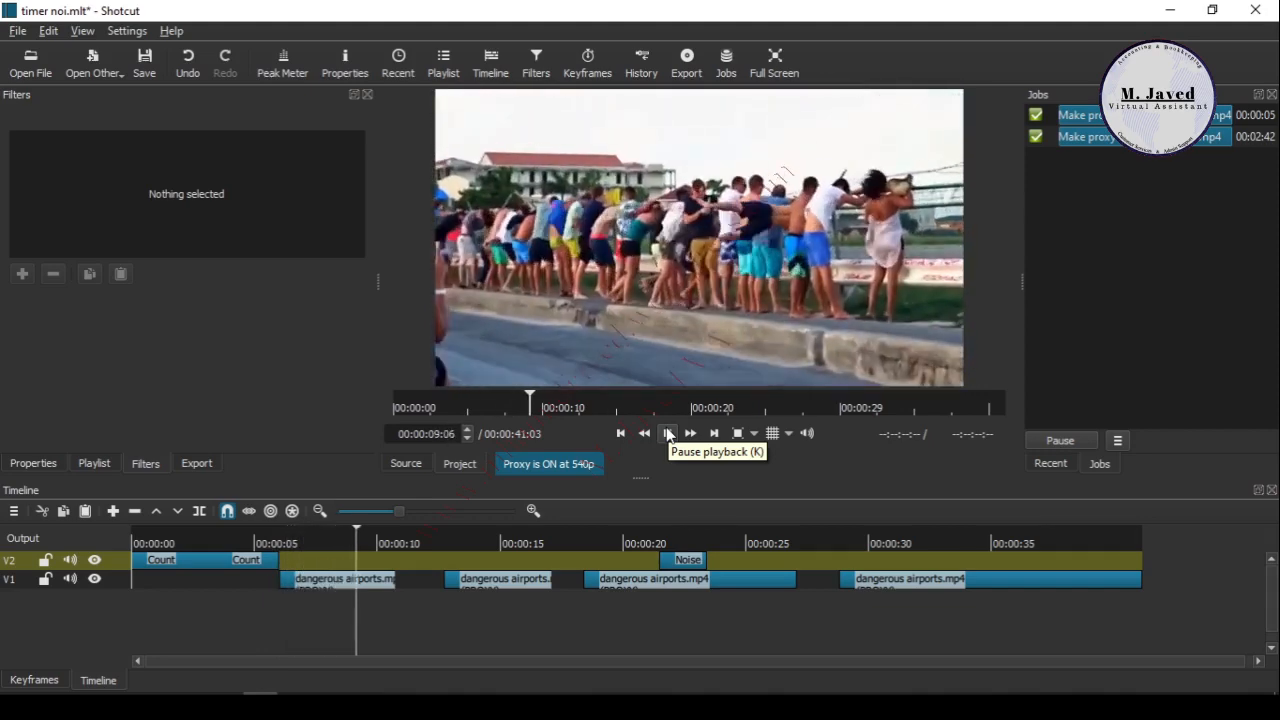
pyautogui.click(668, 433)
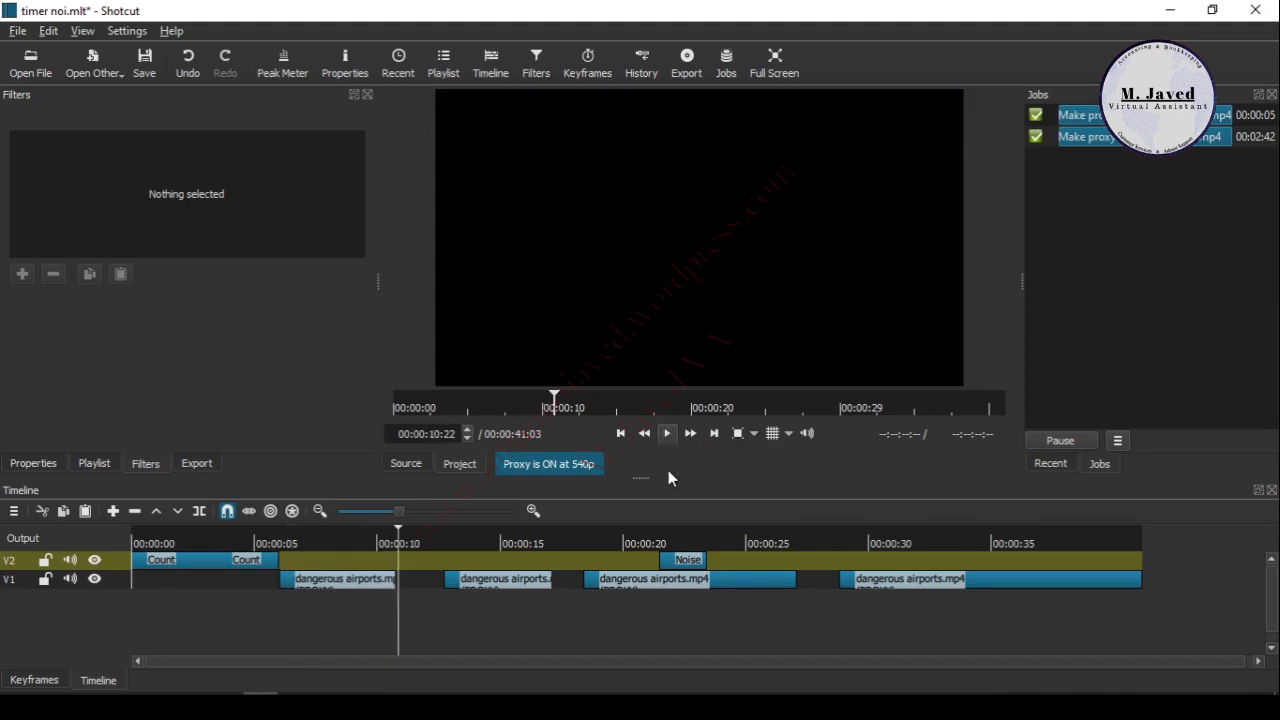
# Remove the Glitch filter from the first airport clip.
pyautogui.click(350, 588)
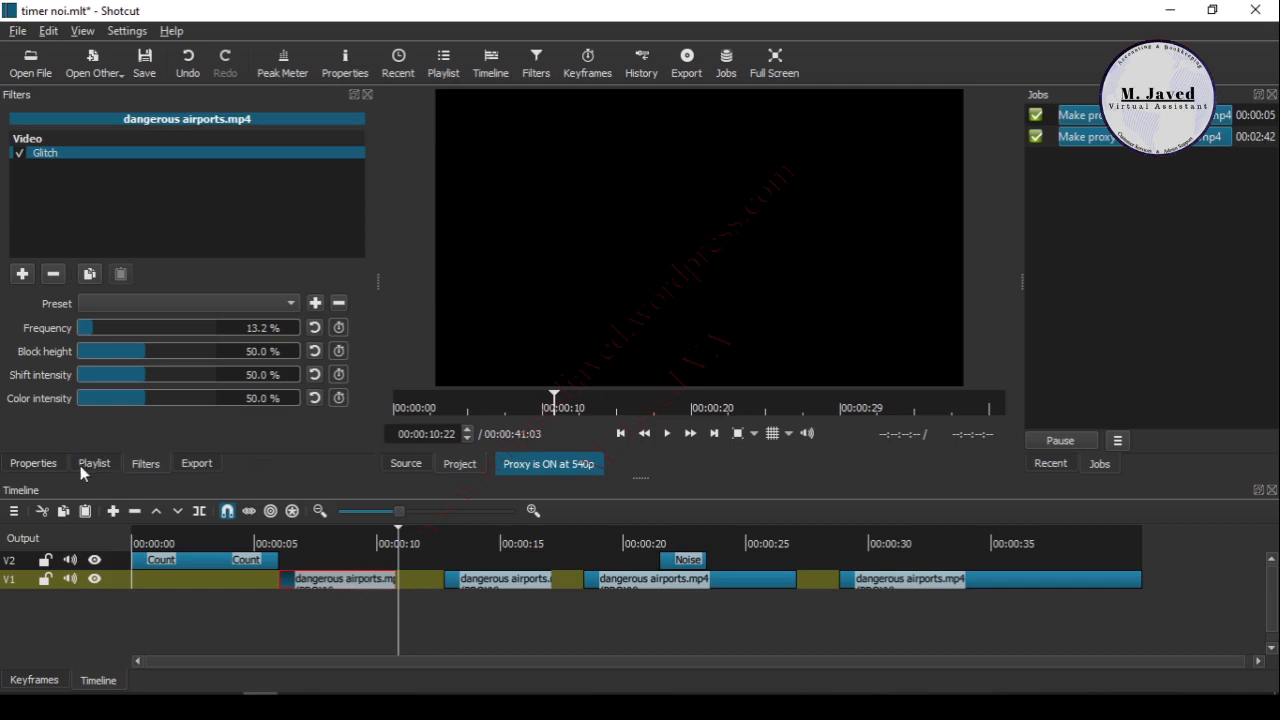
pyautogui.click(54, 276)
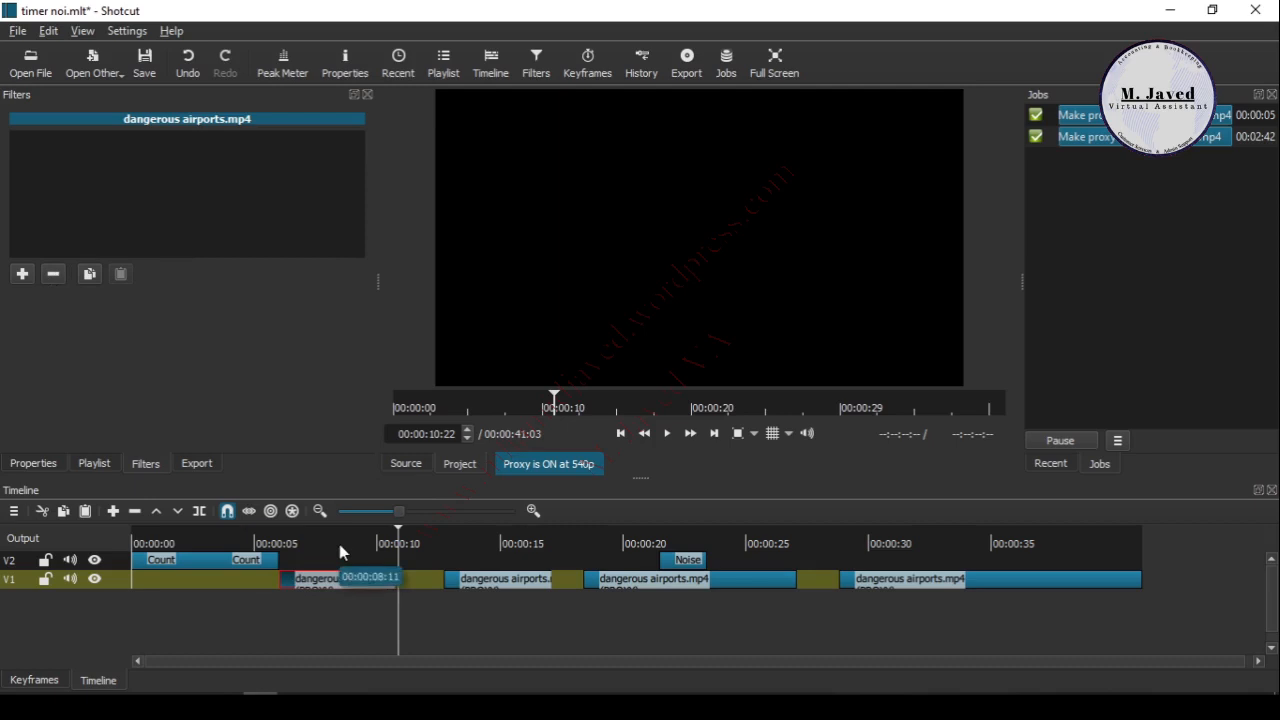
pyautogui.click(339, 544)
# Move the second airport clip so it overlaps the end of the first one, creating a transition between them.
pyautogui.click(472, 582)
pyautogui.click(205, 543)
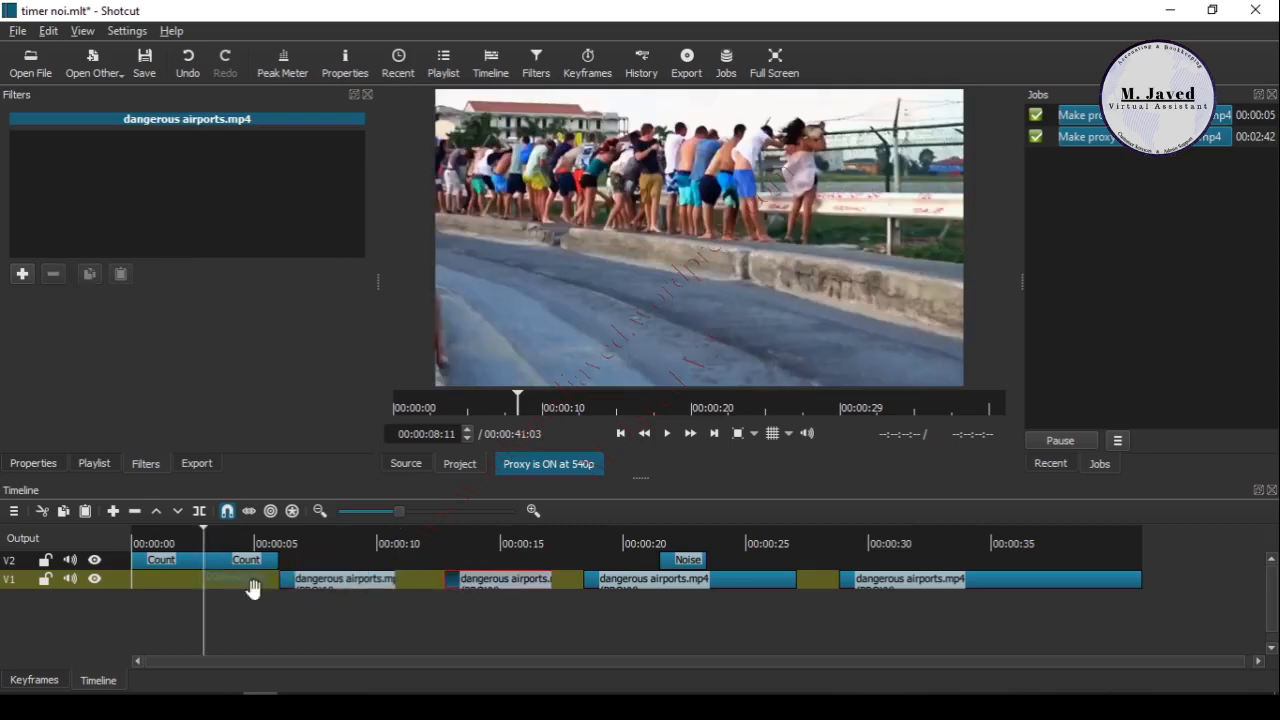
pyautogui.moveTo(507, 578); pyautogui.dragTo(401, 609)
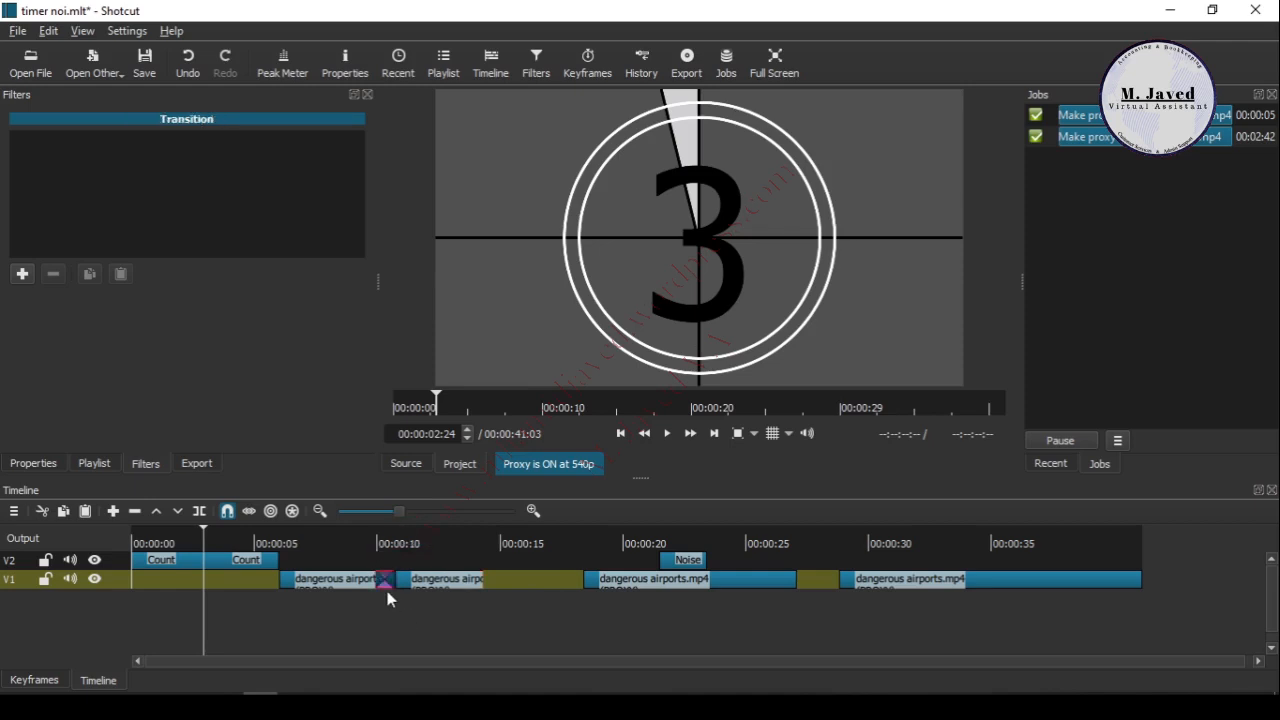
# Add the Glitch filter to the transition between the first two airport clips.
pyautogui.click(385, 541)
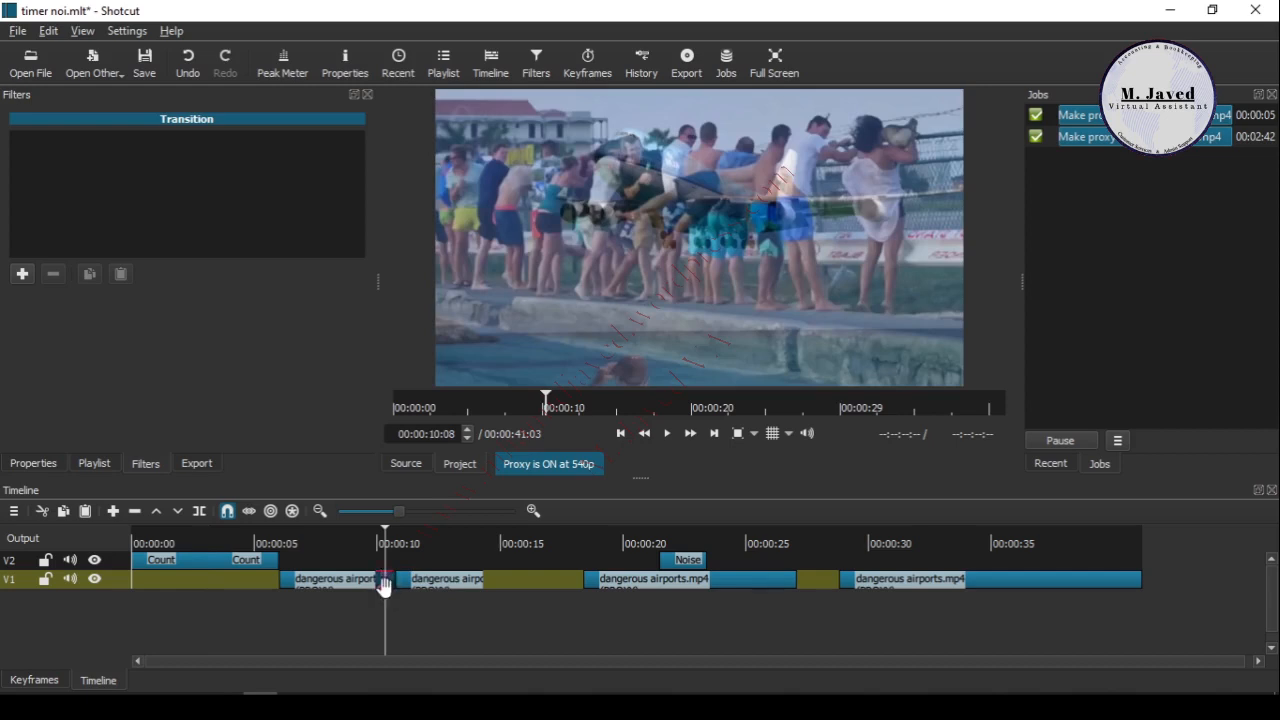
pyautogui.click(21, 275)
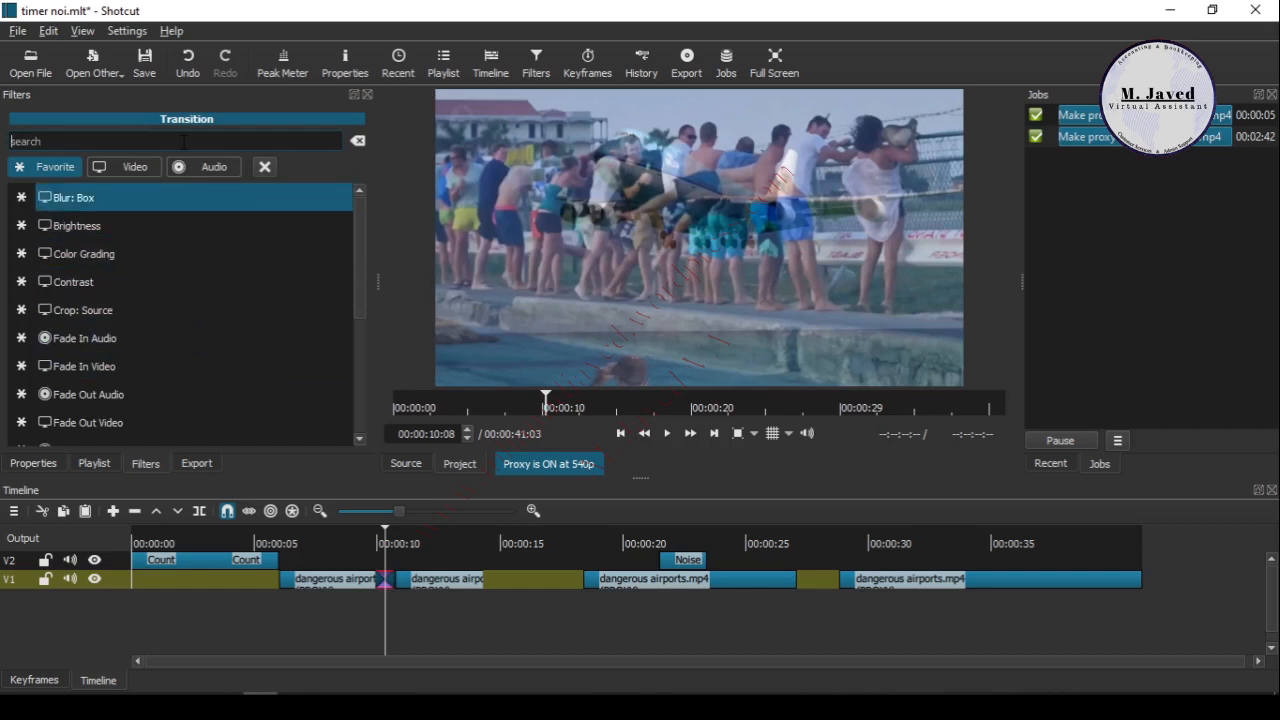
pyautogui.write('g')
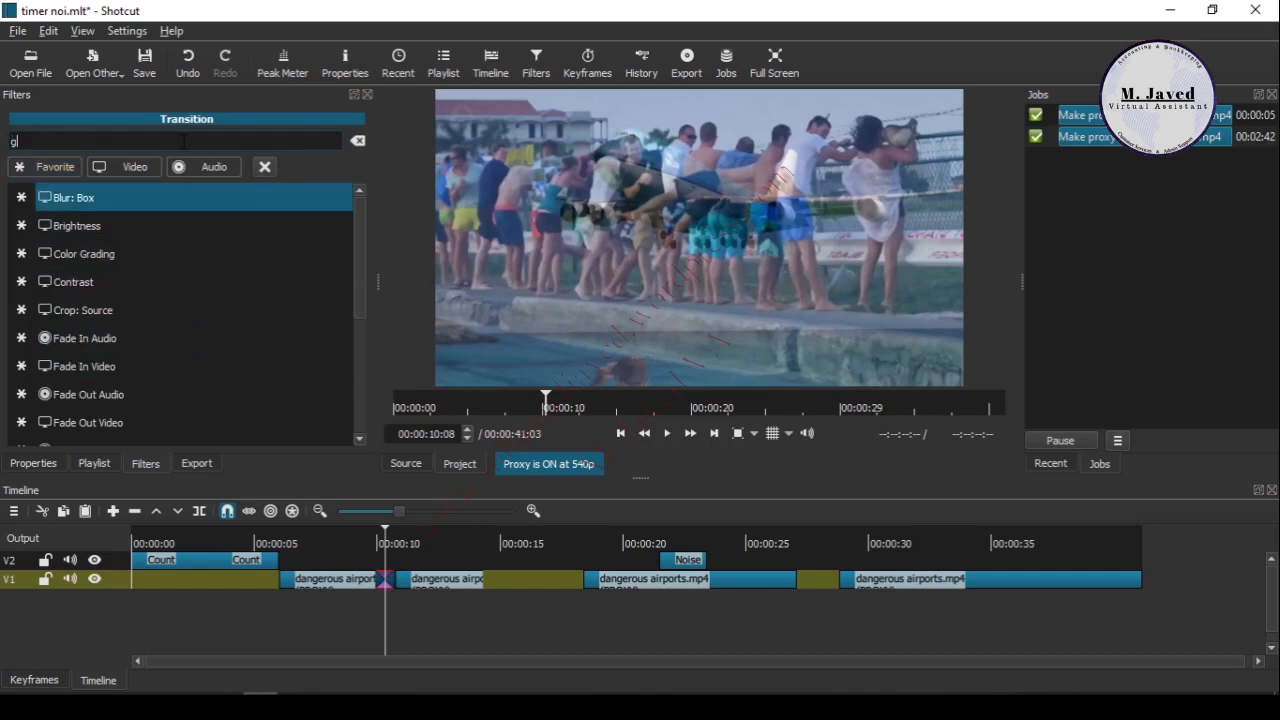
pyautogui.write('lit')
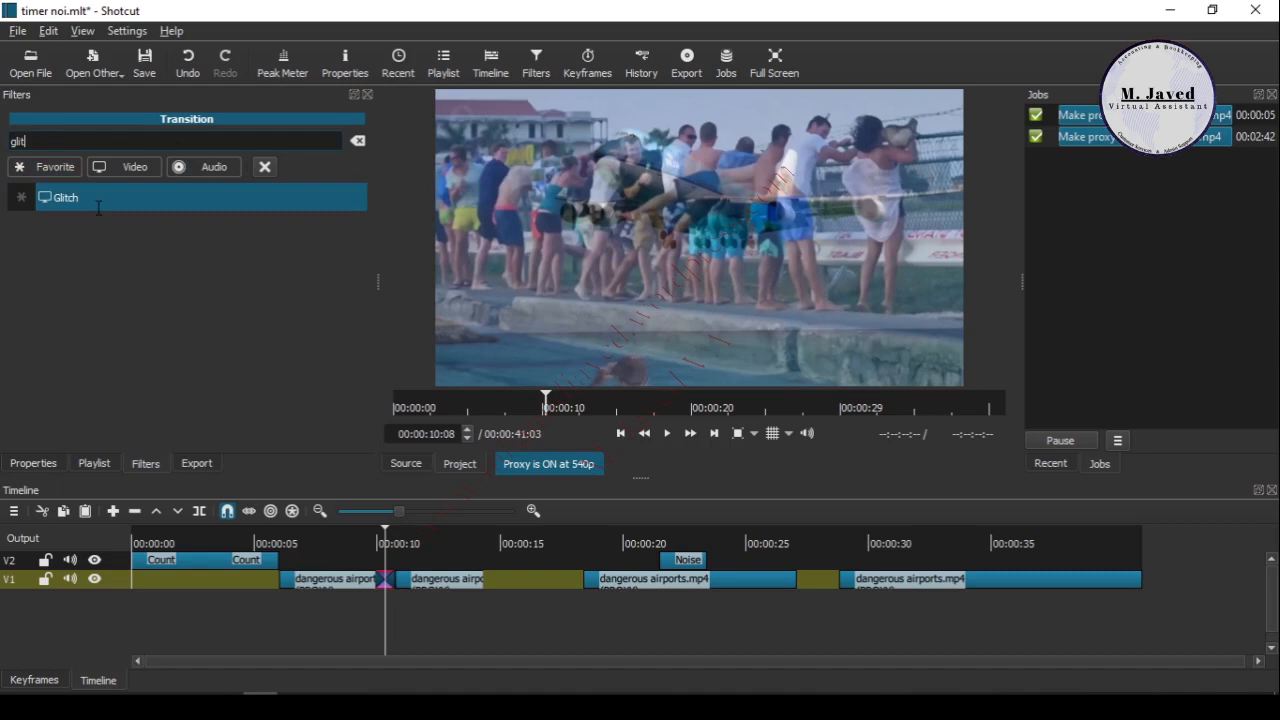
pyautogui.click(96, 206)
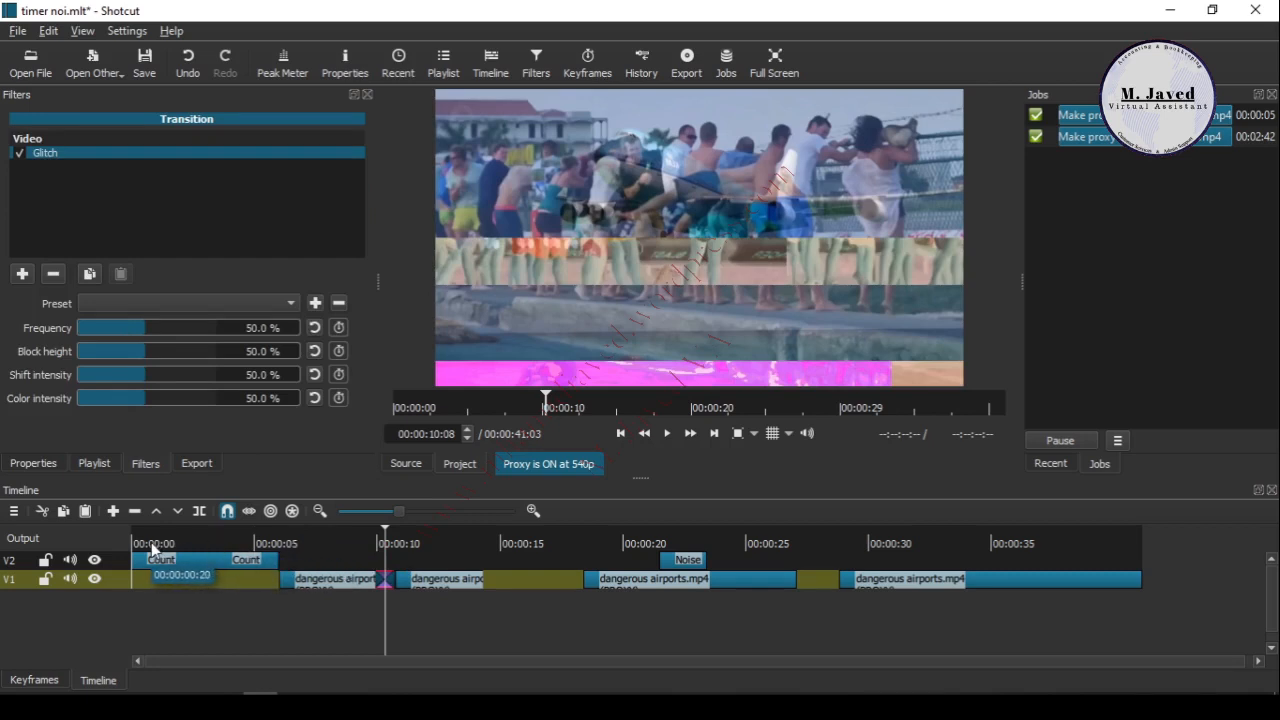
# Save the project and play the timeline from the beginning past the glitch transition.
pyautogui.click(624, 438)
pyautogui.click(624, 438)
pyautogui.click(624, 438)
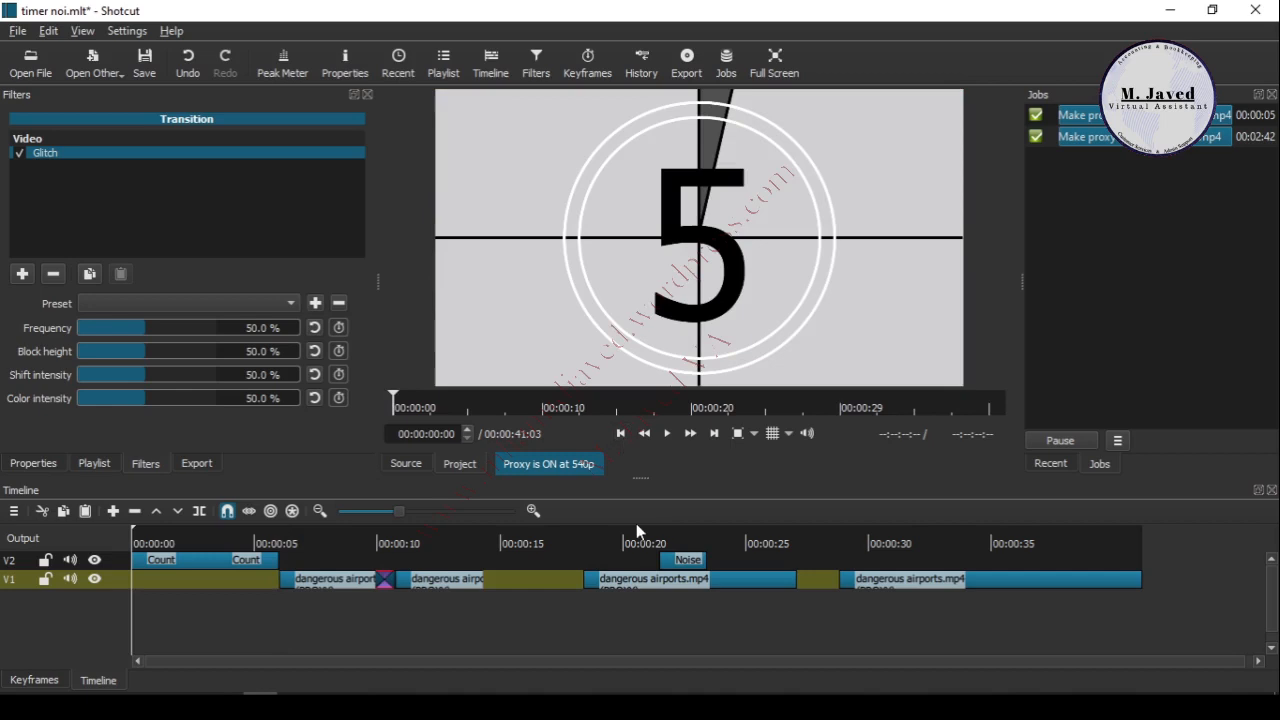
pyautogui.hotkey('ctrl', 's')
pyautogui.click(668, 434)
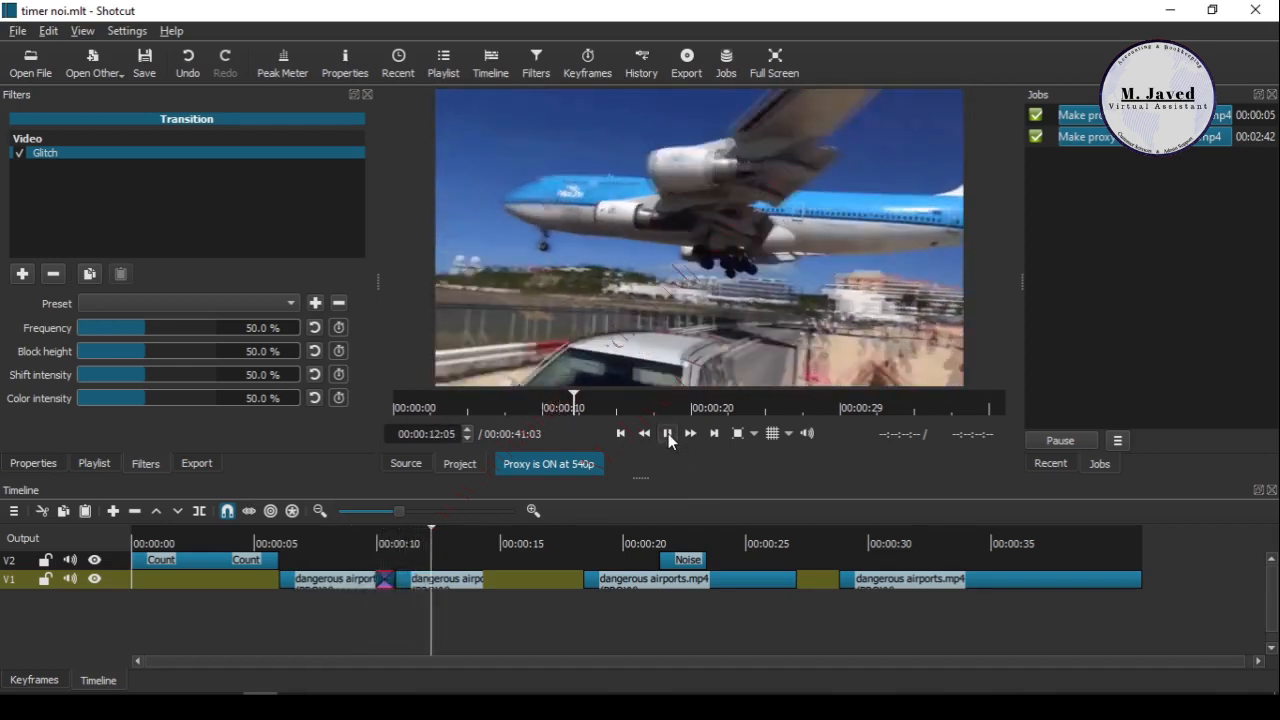
pyautogui.click(668, 433)
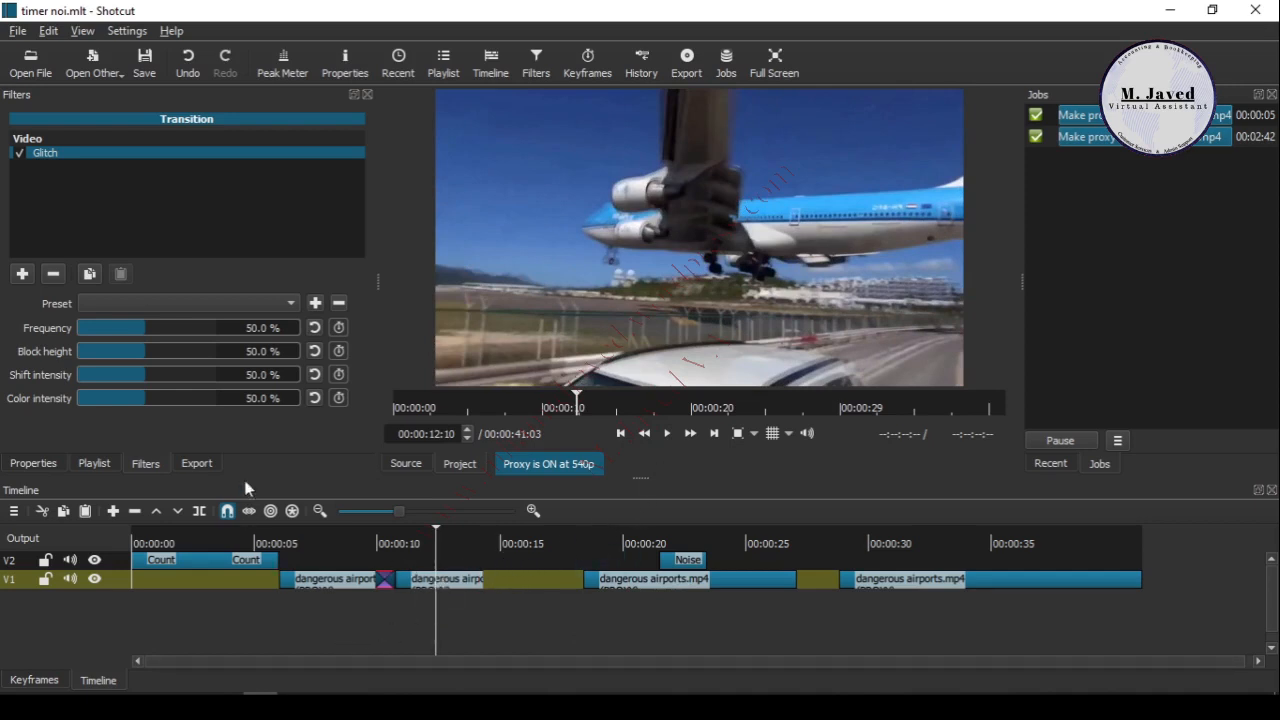
# Move the Noise clip to start where the second airport clip ends, and shift the third airport clip to start where Noise ends.
pyautogui.click(113, 328)
pyautogui.moveTo(685, 557); pyautogui.dragTo(527, 557)
pyautogui.moveTo(672, 580); pyautogui.dragTo(620, 587)
pyautogui.click(620, 433)
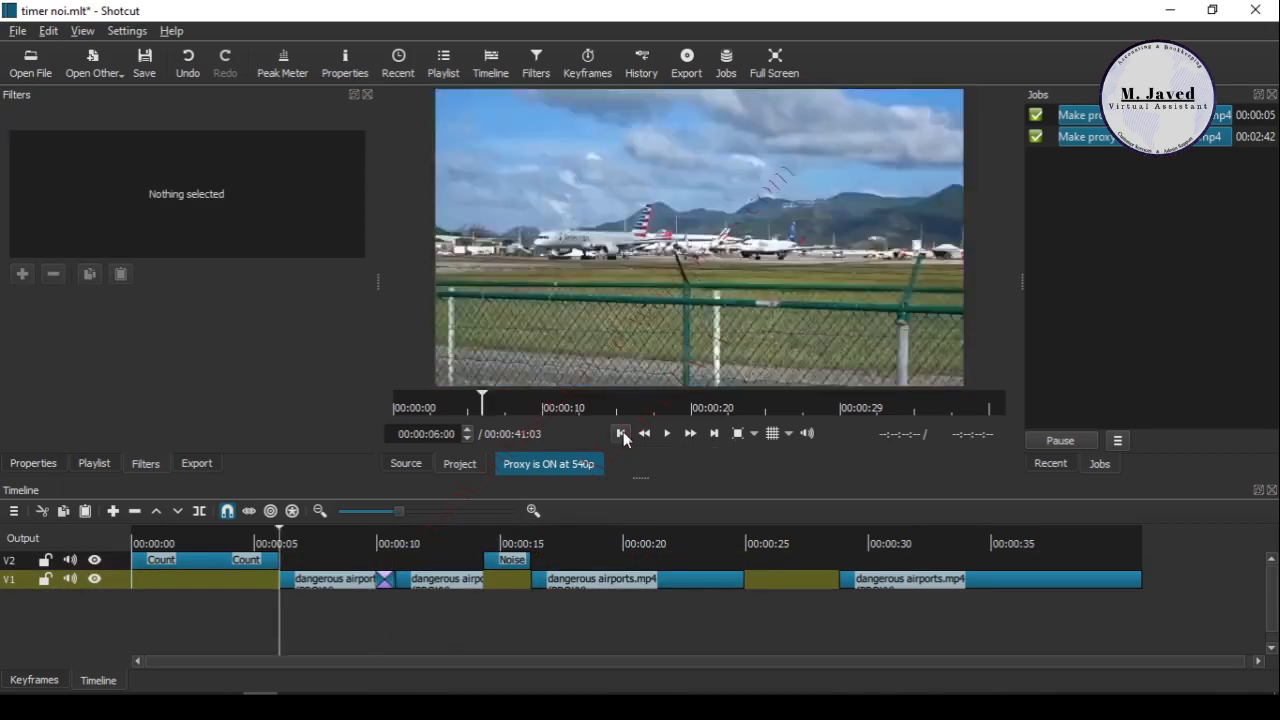
# Set the transition's Glitch filter to frequency 8.6%, block height 13.2%, shift intensity 21.1%, and color intensity 25.7%.
pyautogui.click(388, 579)
pyautogui.click(88, 332)
pyautogui.click(95, 351)
pyautogui.click(106, 374)
pyautogui.click(111, 397)
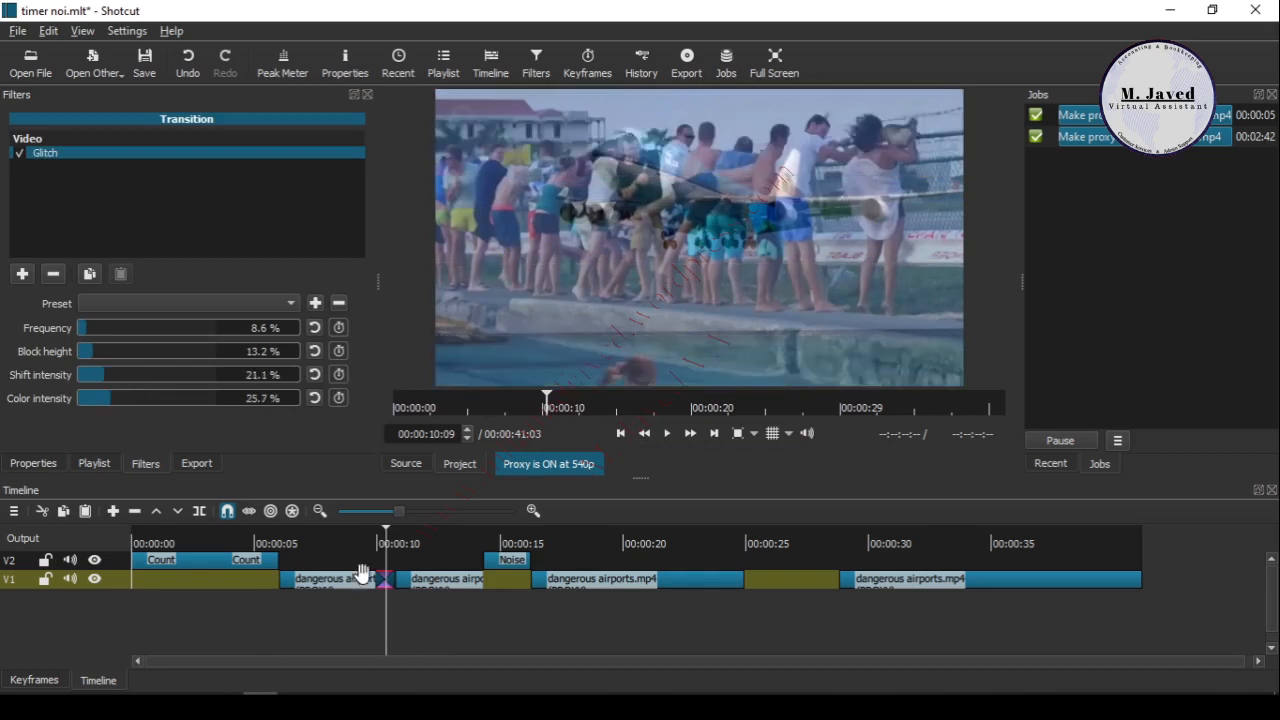
# Play the timeline from the beginning to review the countdown, the adjusted glitch transition, and the Noise clip.
pyautogui.click(620, 433)
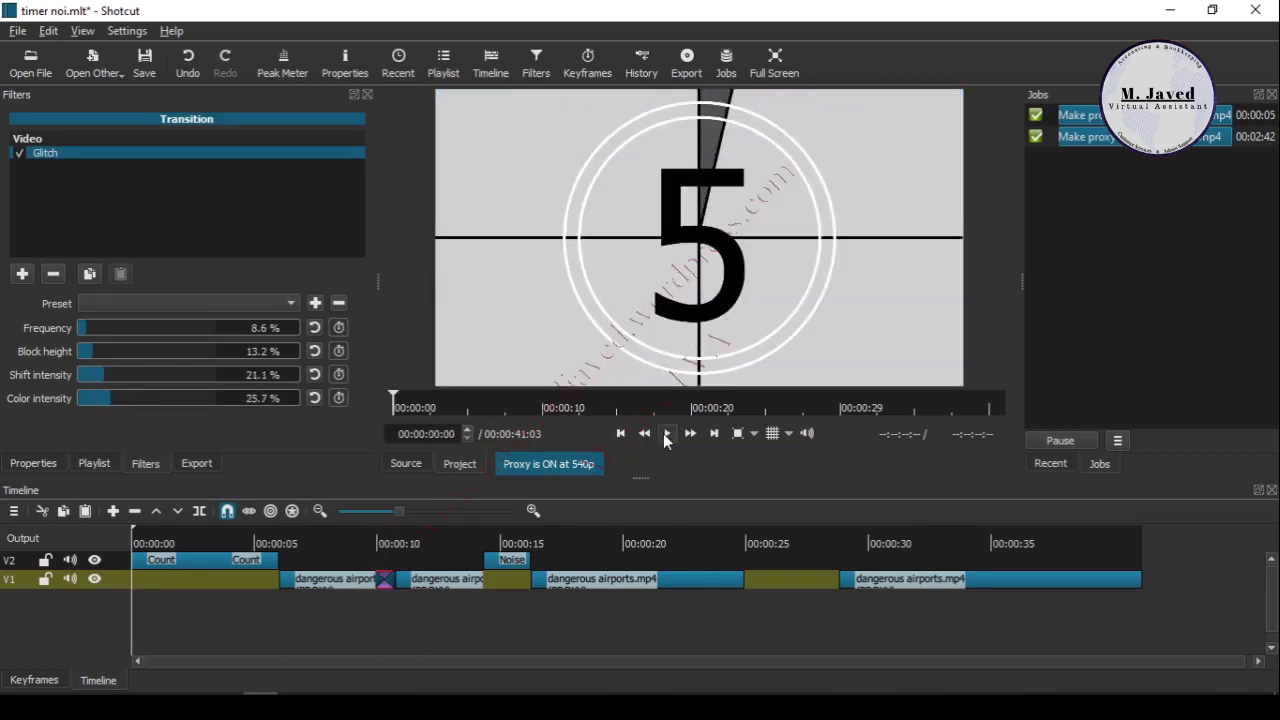
pyautogui.click(667, 433)
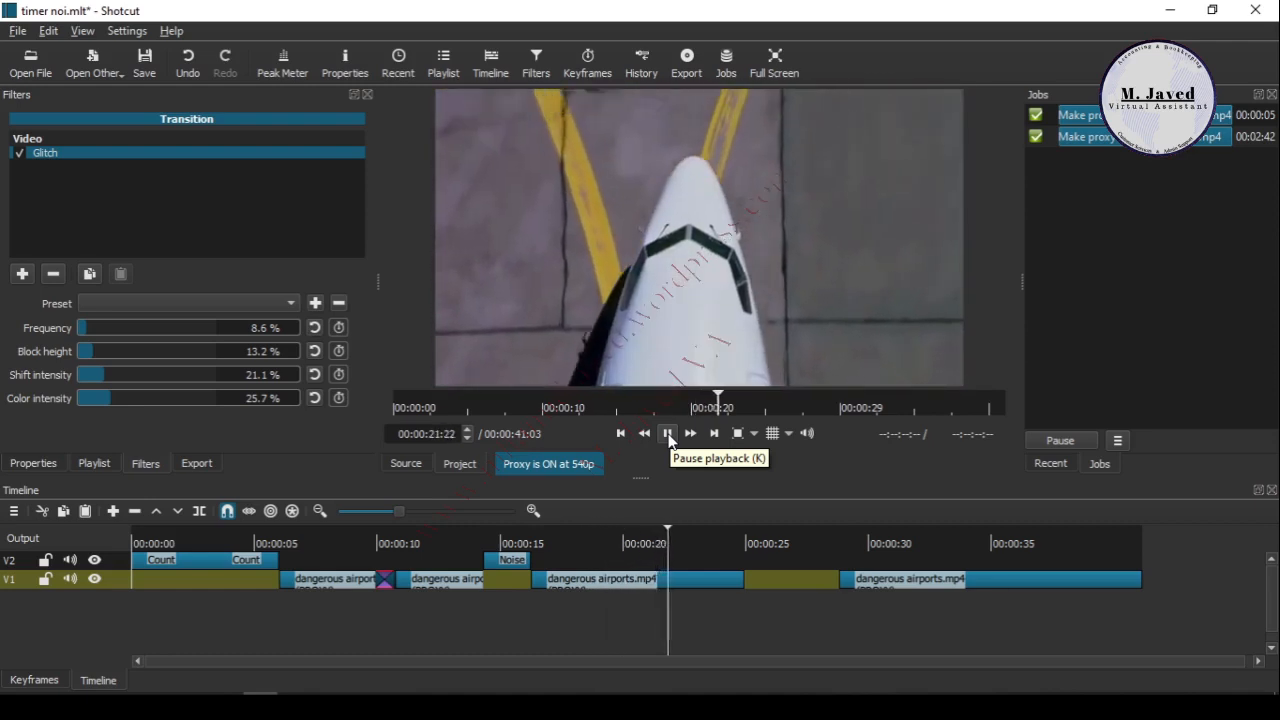
pyautogui.click(668, 435)
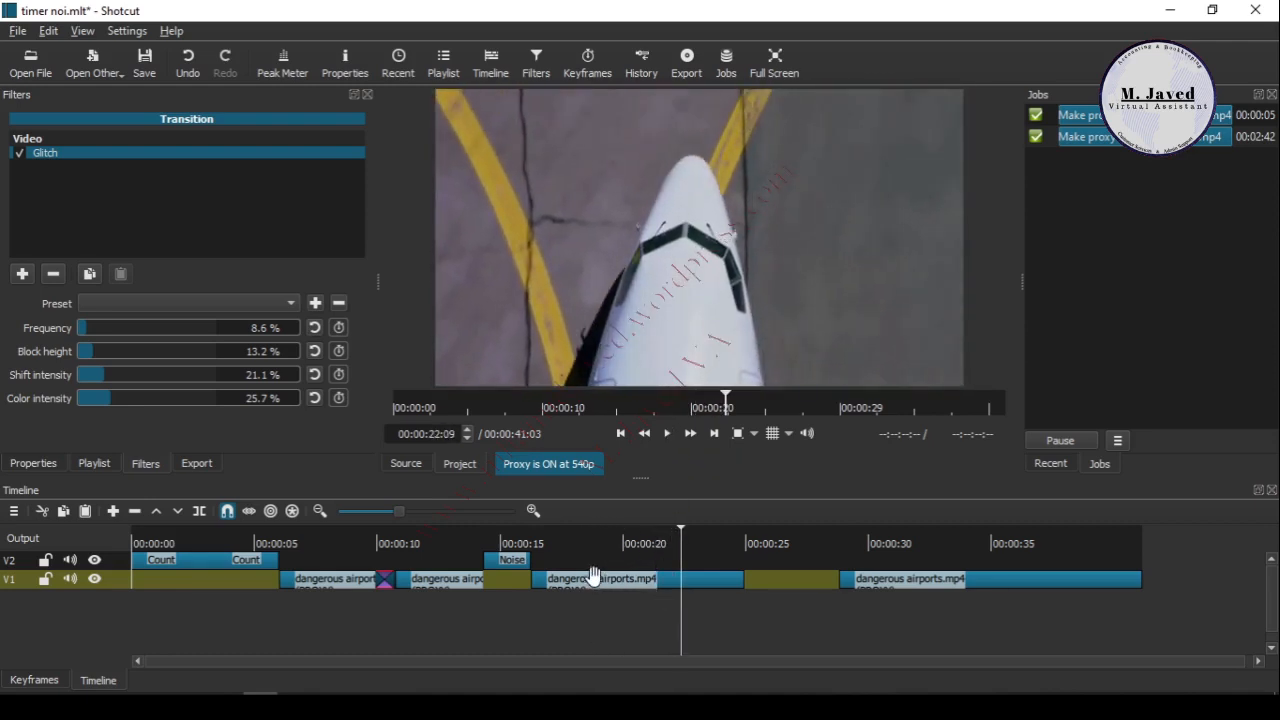